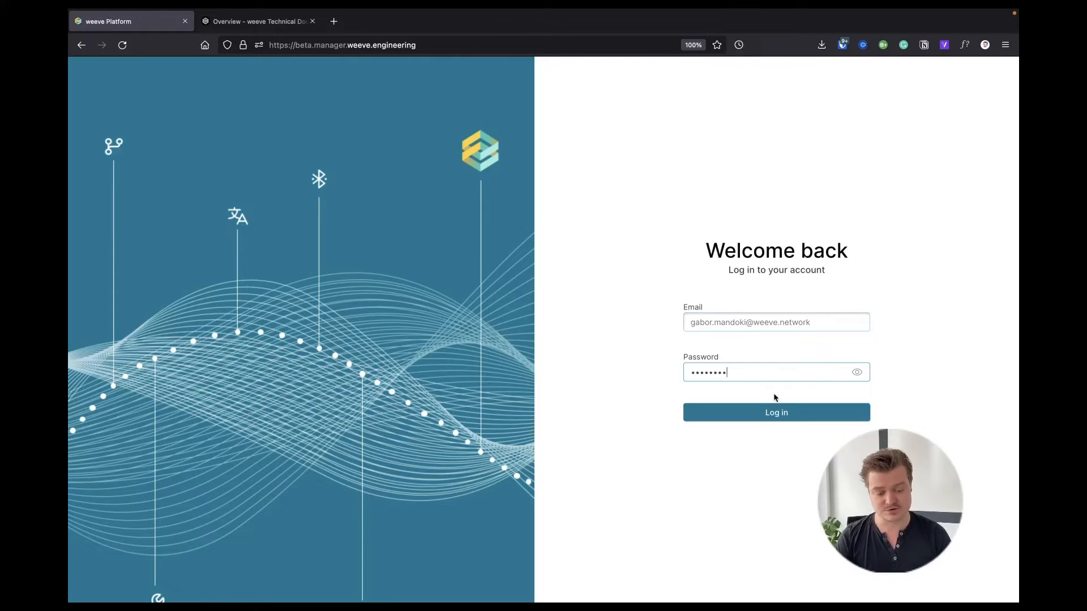
Step: Log in to the account and look through all the modules in the Module Library
click(768, 412)
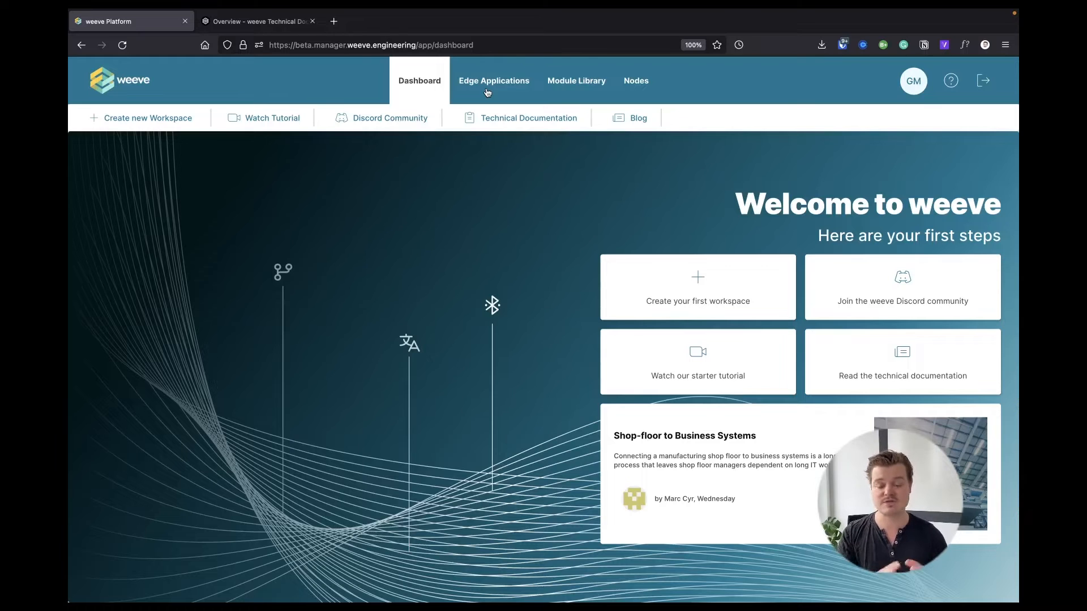
click(587, 80)
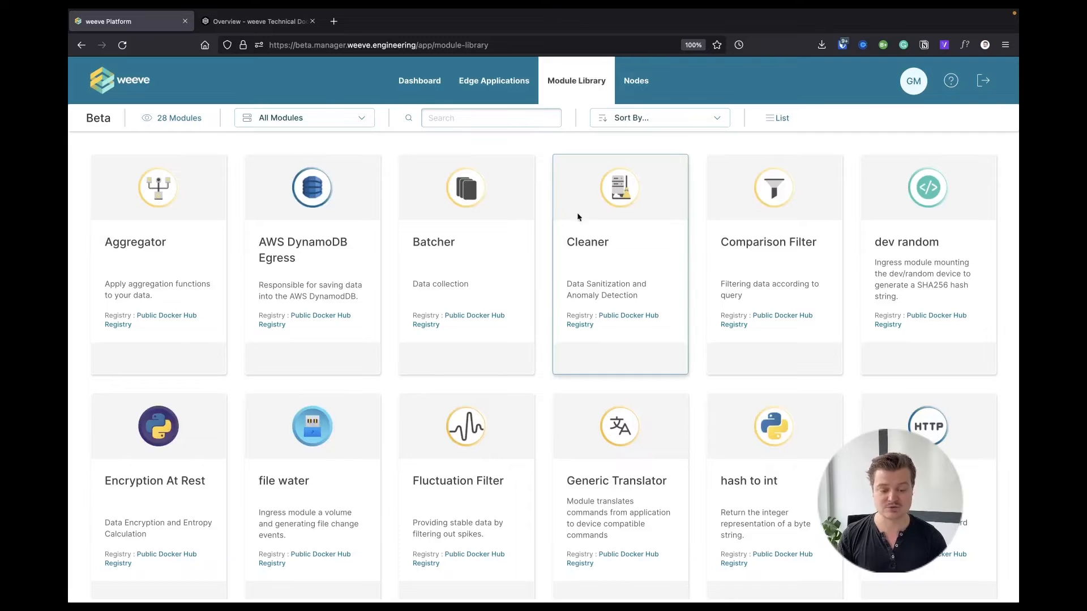
scroll(589, 260, down, 5)
scroll(591, 260, down, 6)
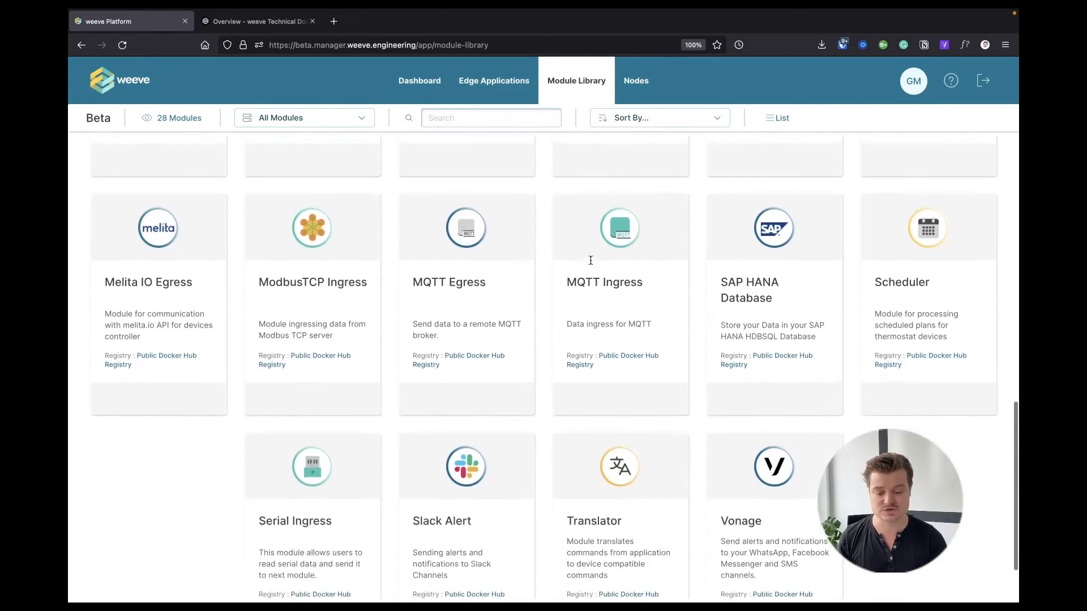
scroll(590, 261, up, 9)
scroll(590, 260, up, 2)
Step: Filter the module library by Input, Processing and Output in turn, and finish with All Modules shown
click(345, 111)
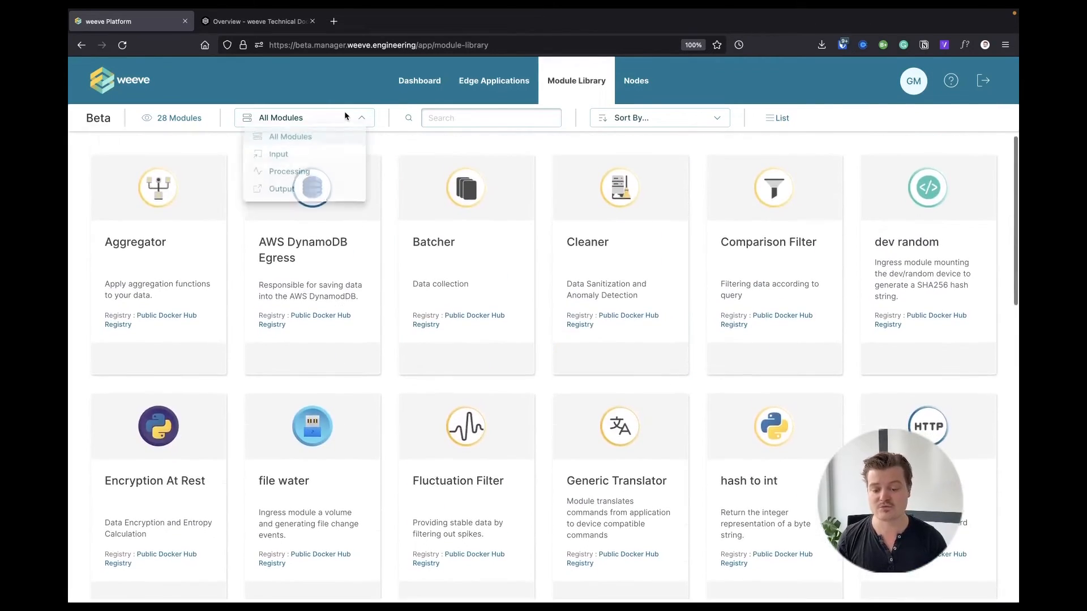
click(318, 158)
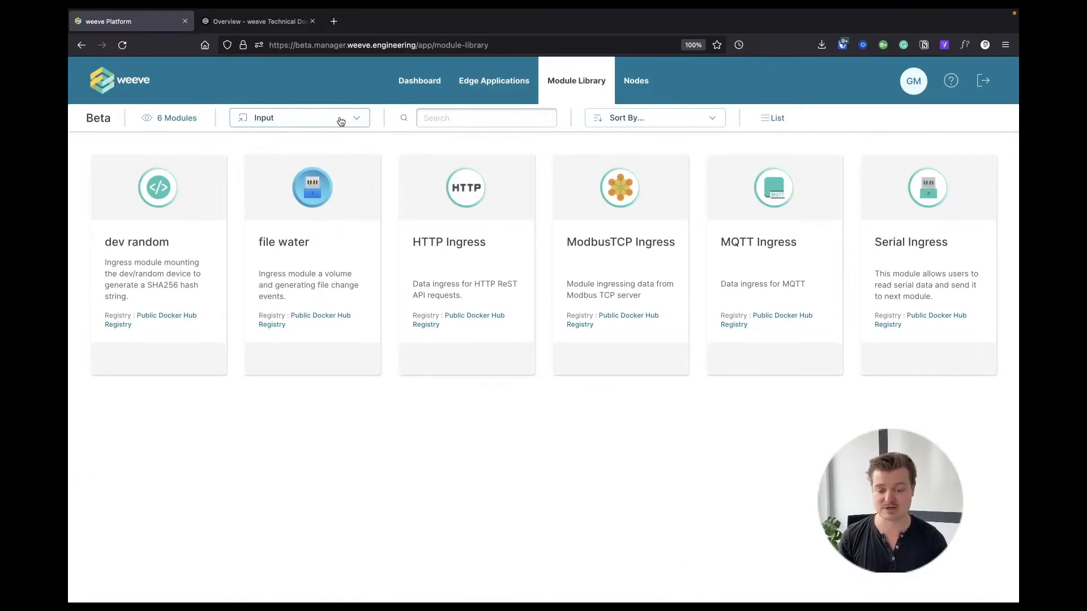
click(340, 121)
click(318, 170)
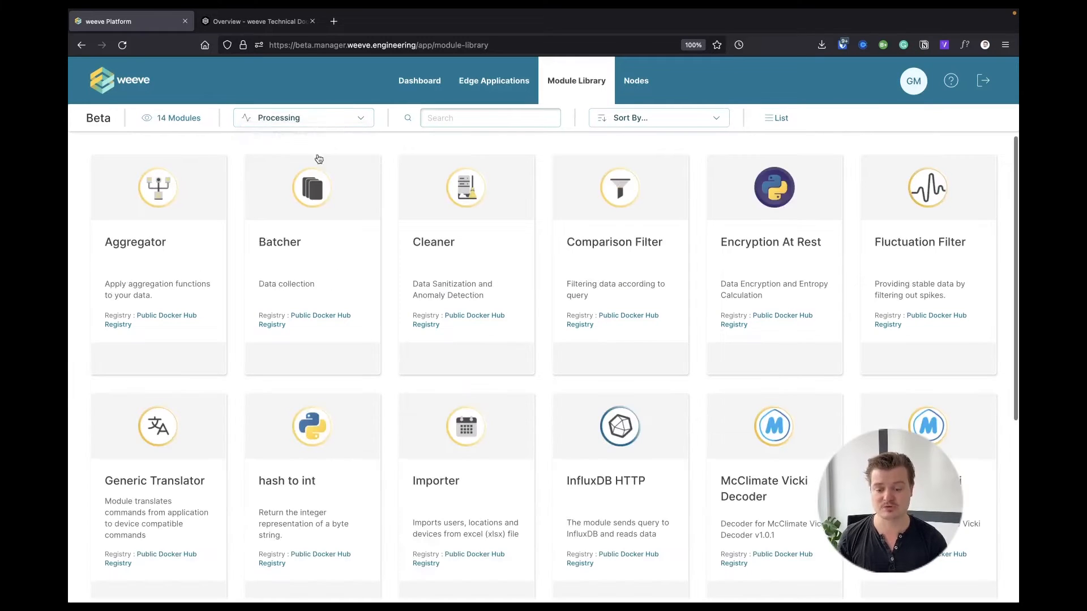
click(316, 123)
click(288, 192)
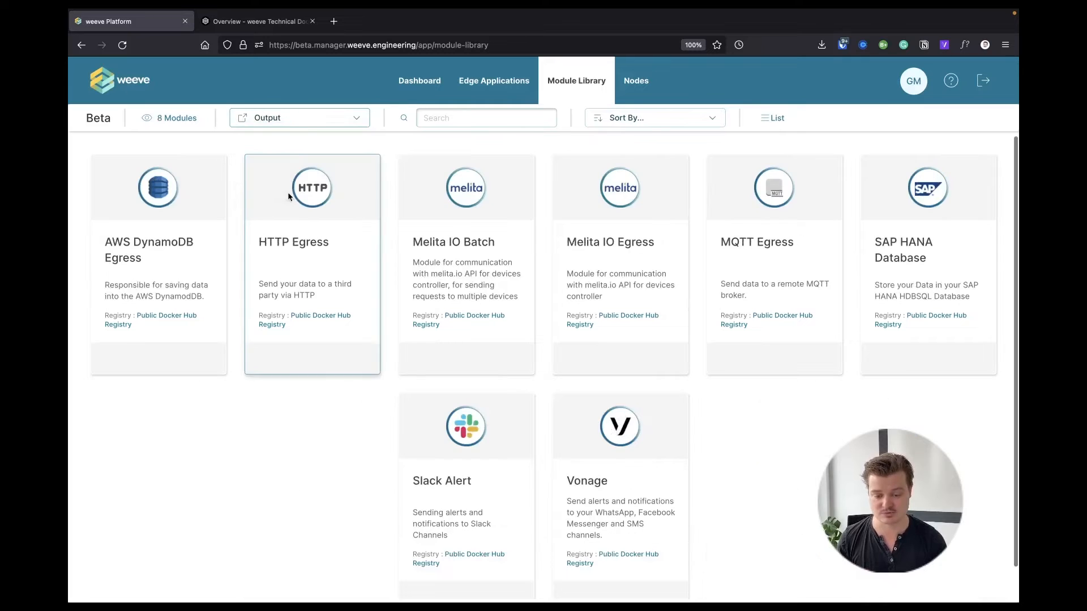
click(301, 123)
click(289, 139)
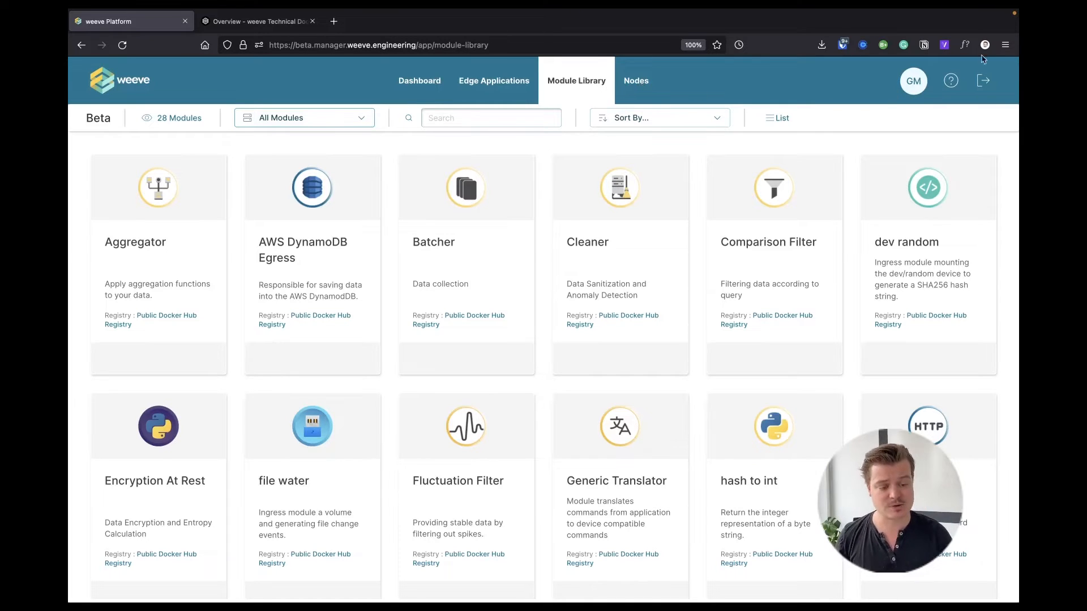
Step: View the Help Center links and return to the dashboard
click(952, 81)
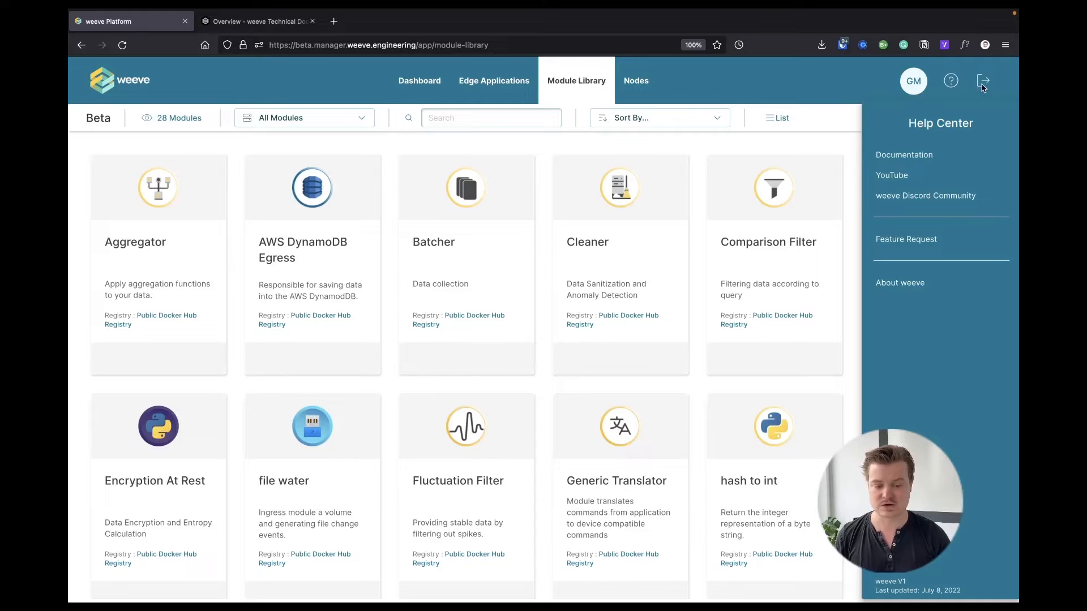
click(412, 91)
click(412, 89)
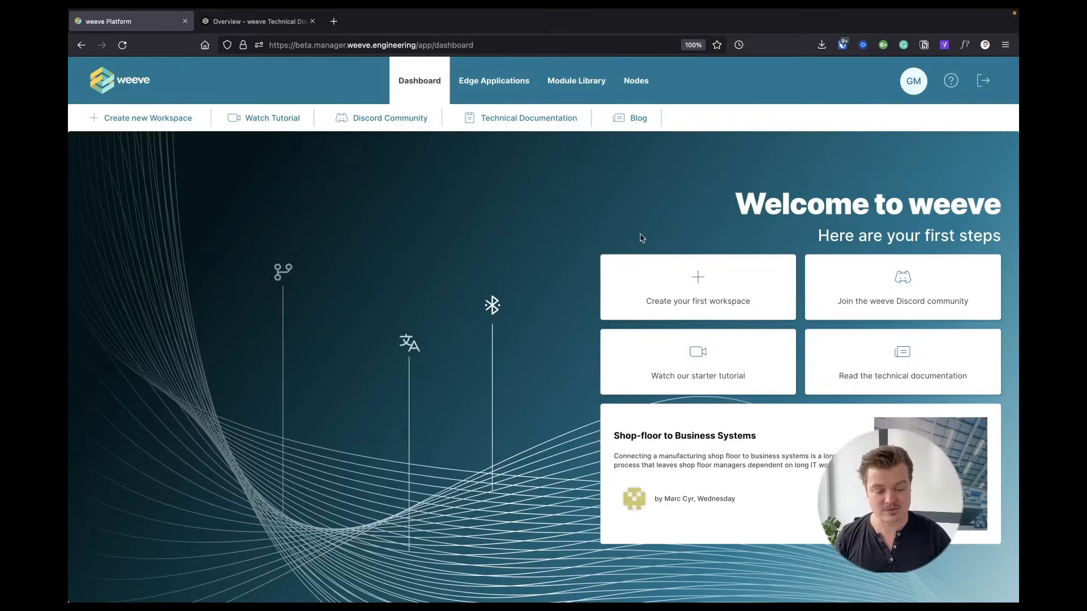
Step: Start creating the first workspace and name it "My First Workspace"
click(674, 280)
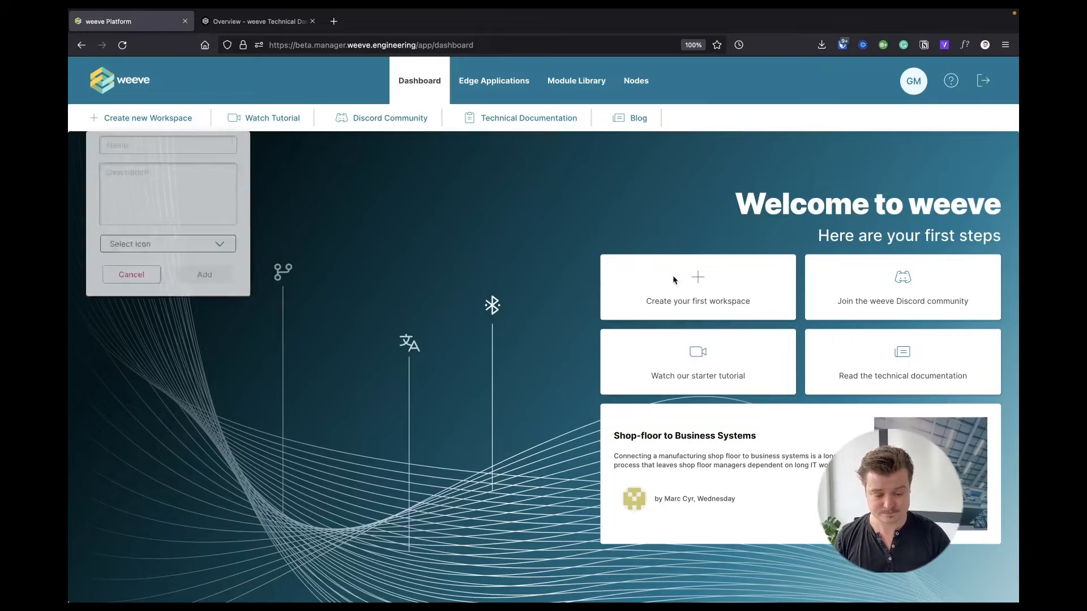
click(129, 146)
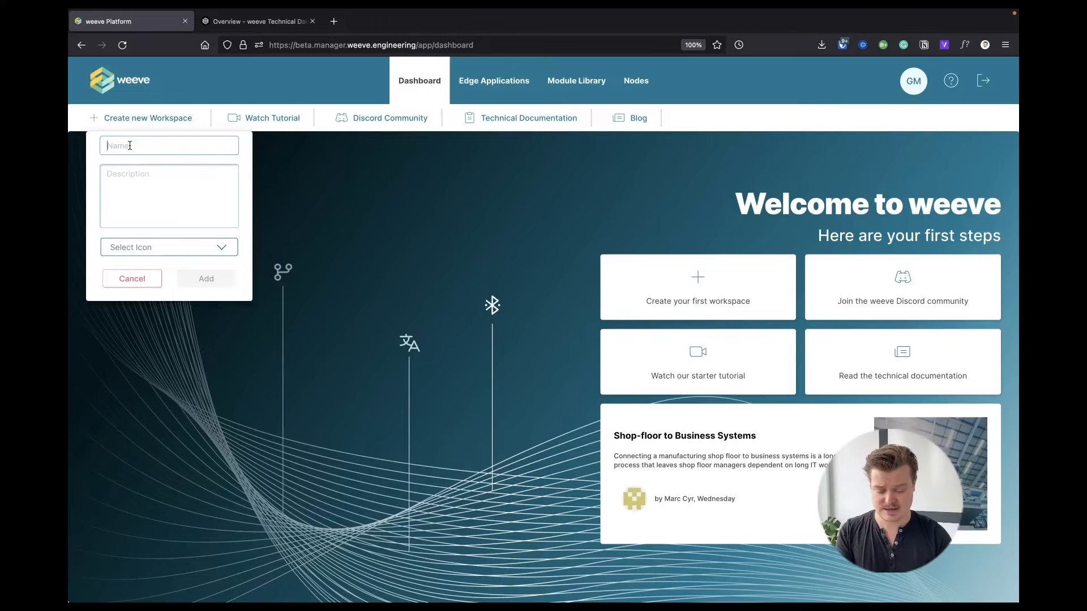
text(My First Workspace)
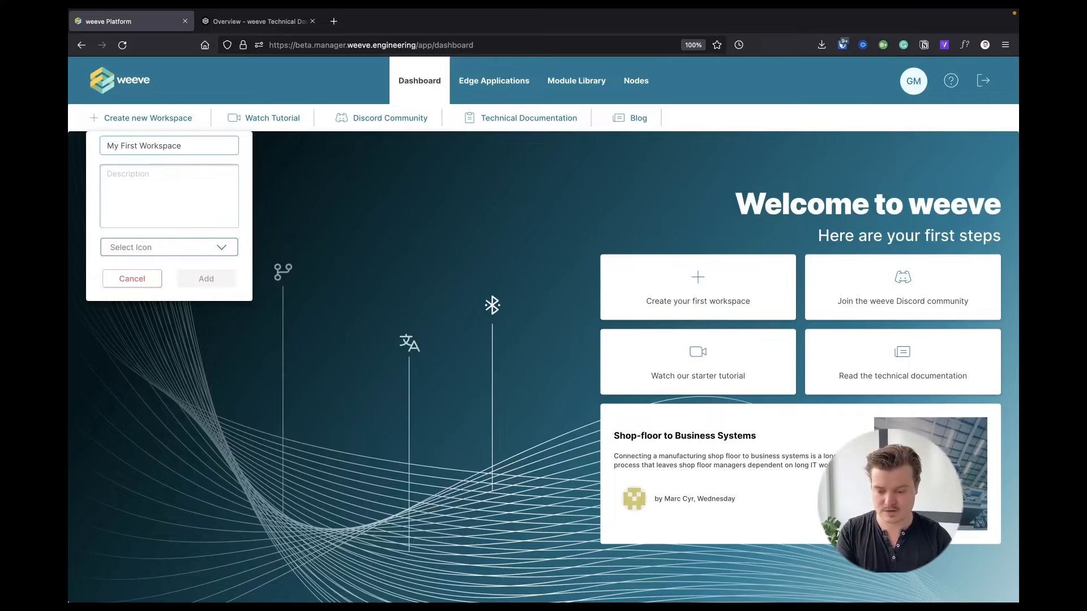
Step: Enter the workspace description "My First Workspace for the Video Recording."
key(Tab)
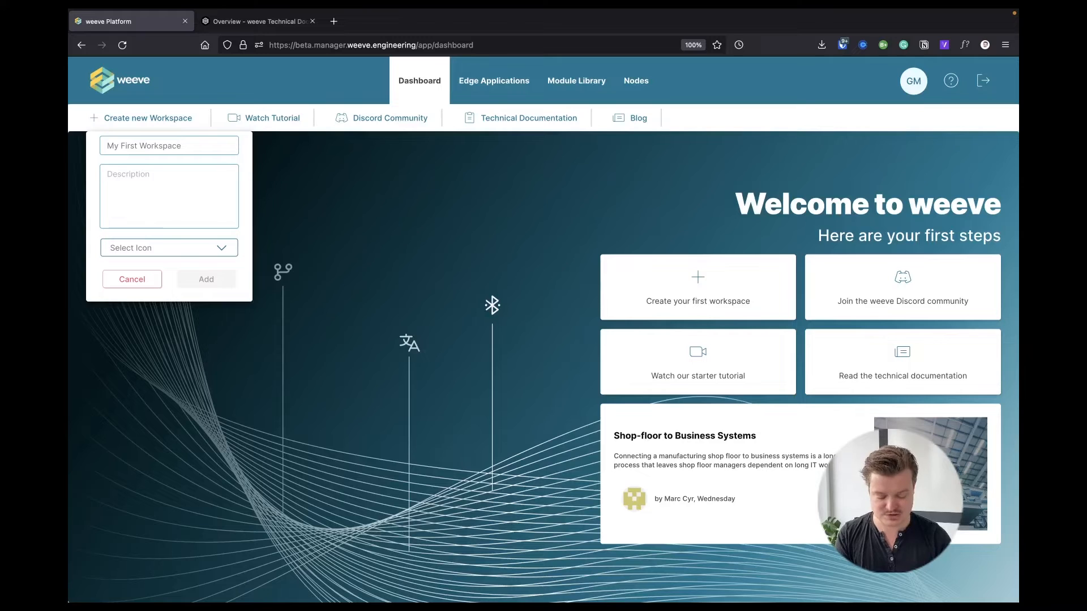
text(My First Workspac)
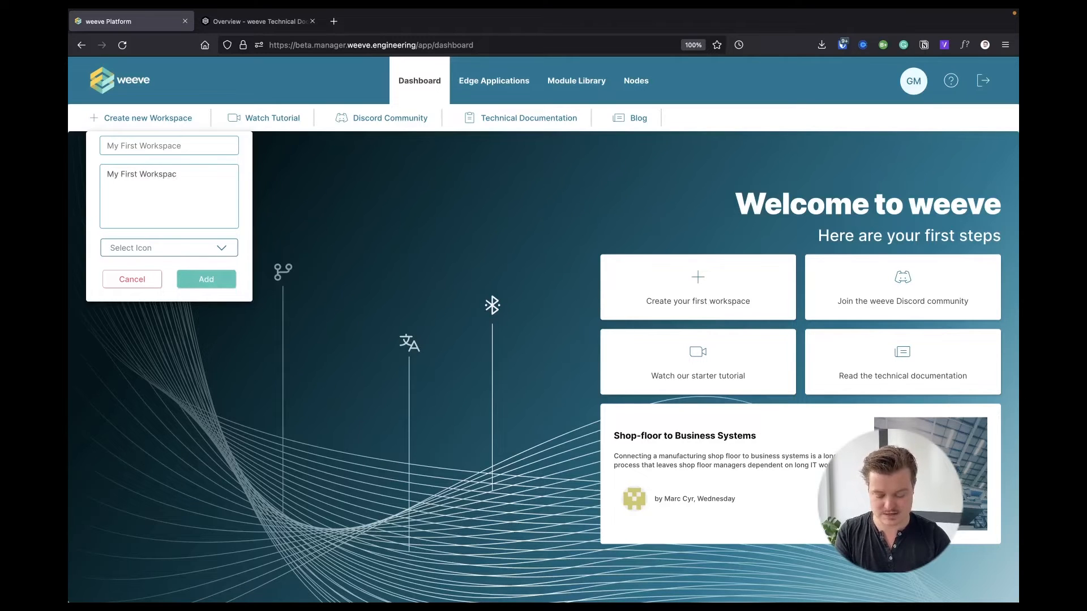
text(e for teh vide)
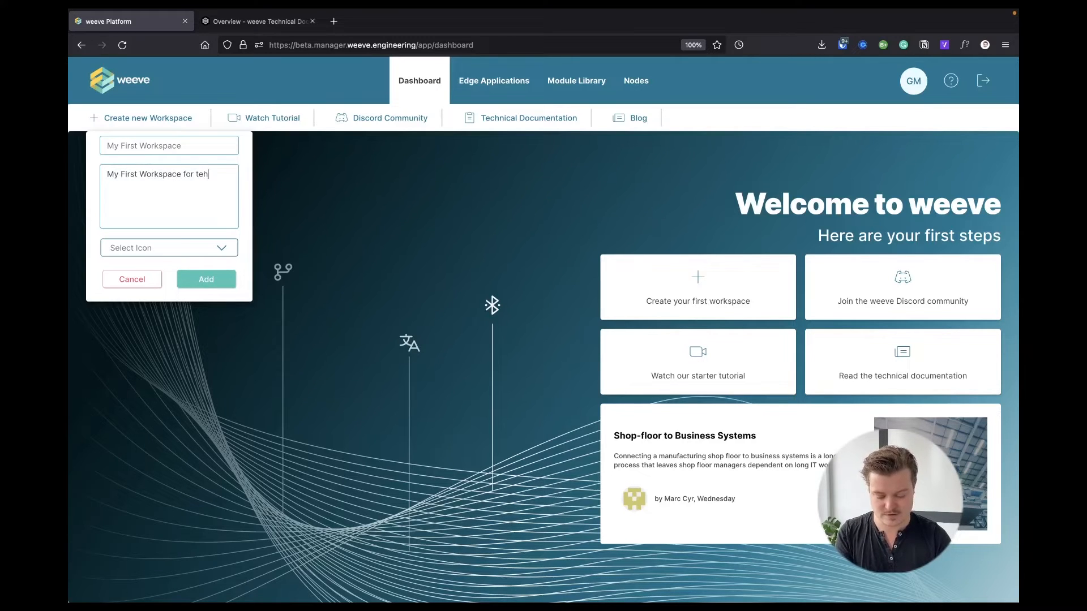
key(BackSpace)
key(BackSpace)
key(BackSpace)
key(BackSpace)
key(BackSpace)
key(BackSpace)
key(BackSpace)
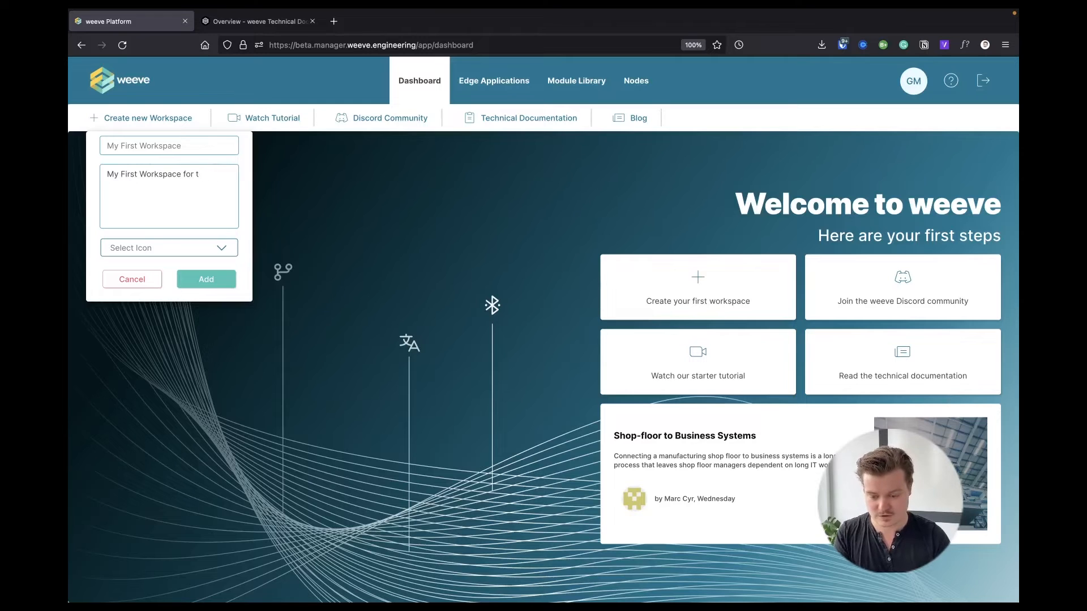
text(he Video )
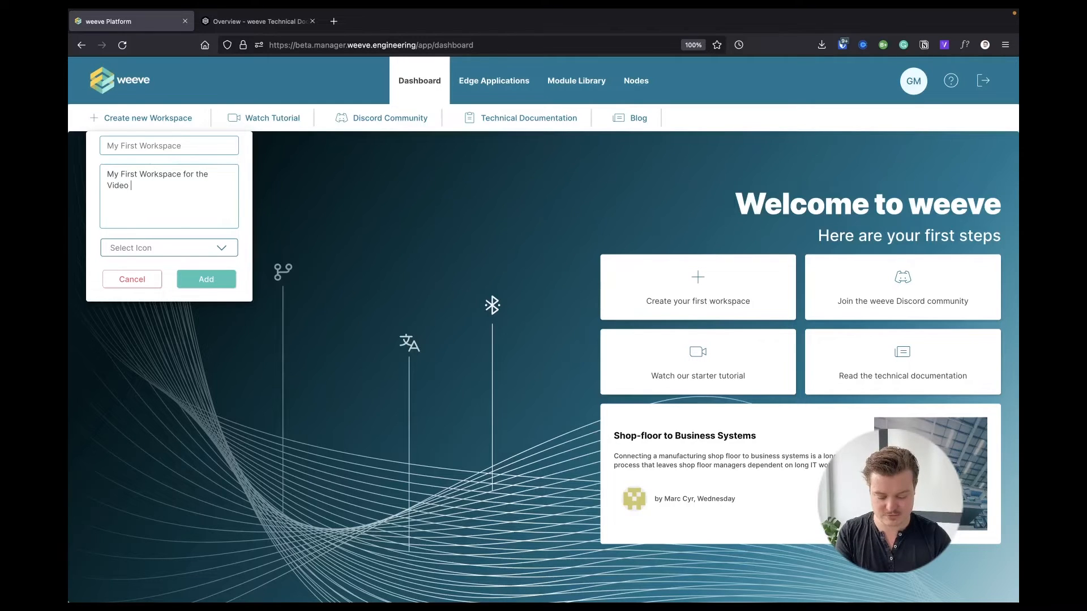
text(Recording.)
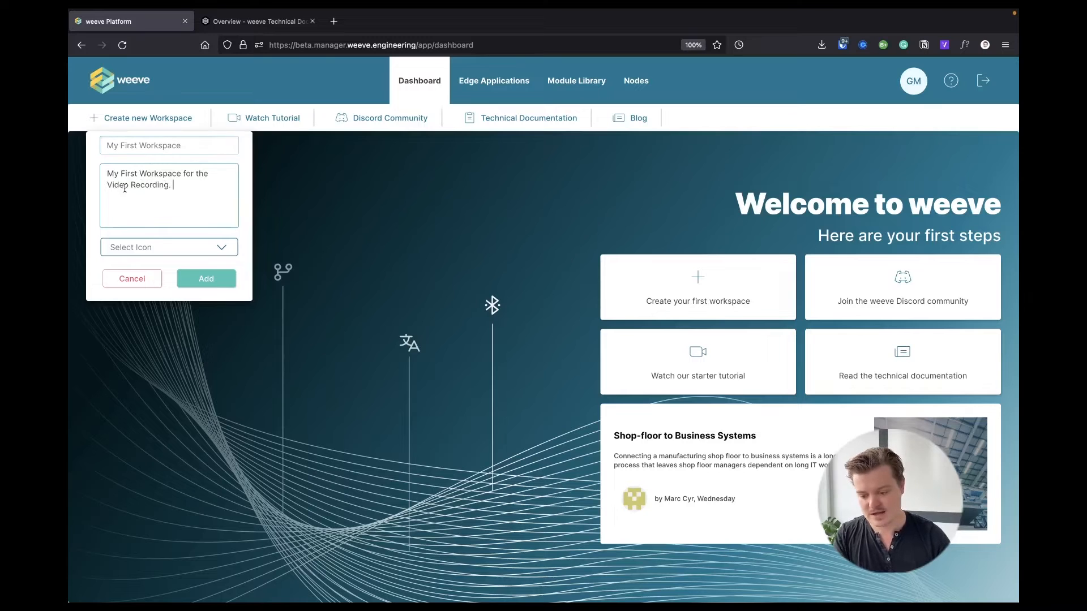
Step: Choose the game controller icon for the workspace and add the workspace
click(158, 249)
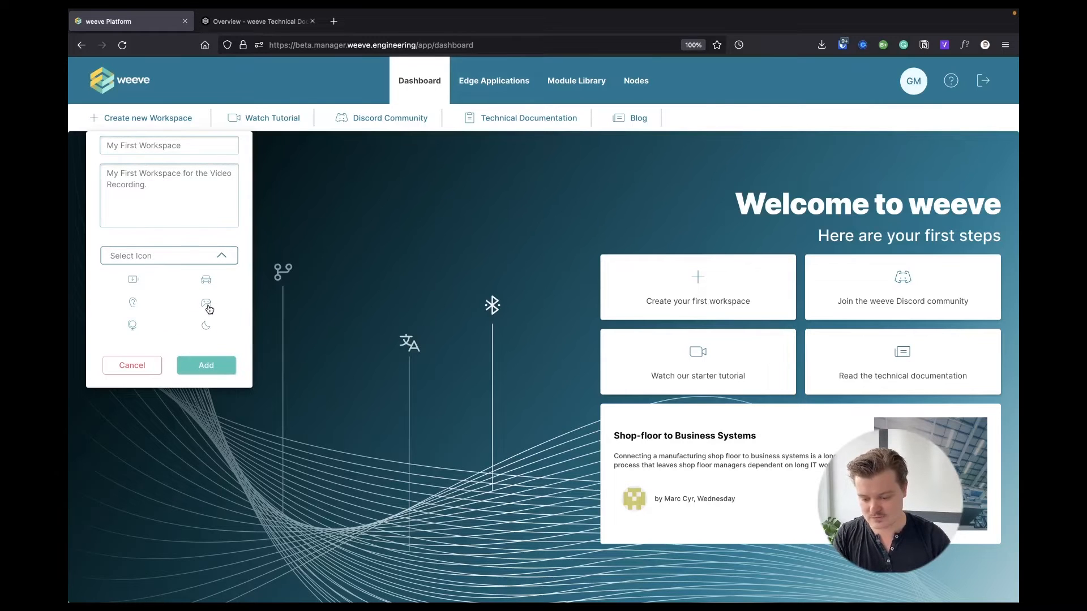
click(206, 303)
click(216, 364)
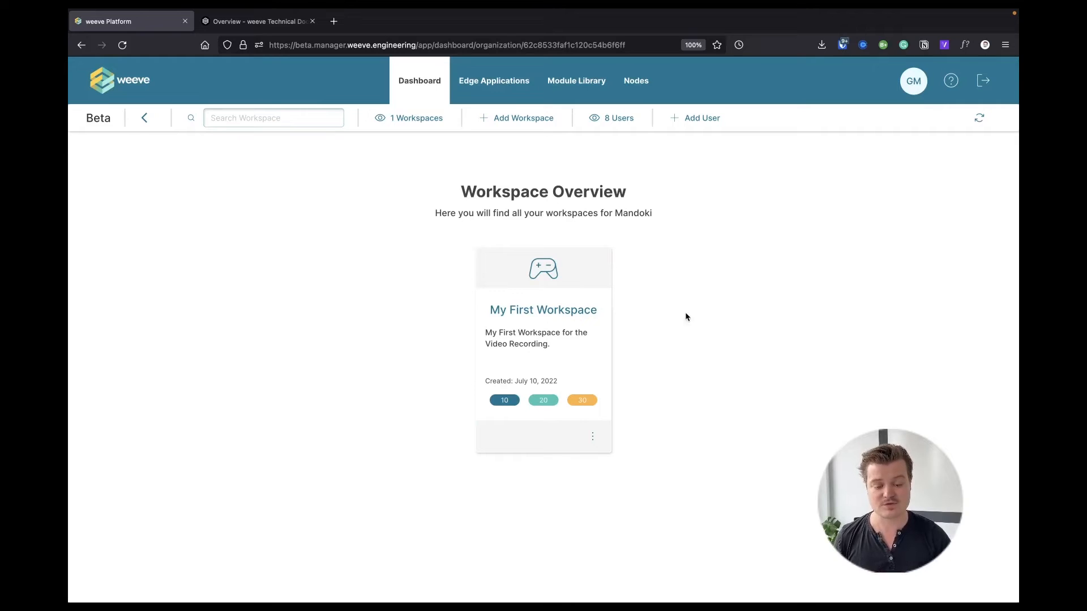
Step: View the inside of My First Workspace, and start creating a new edge application
double_click(555, 326)
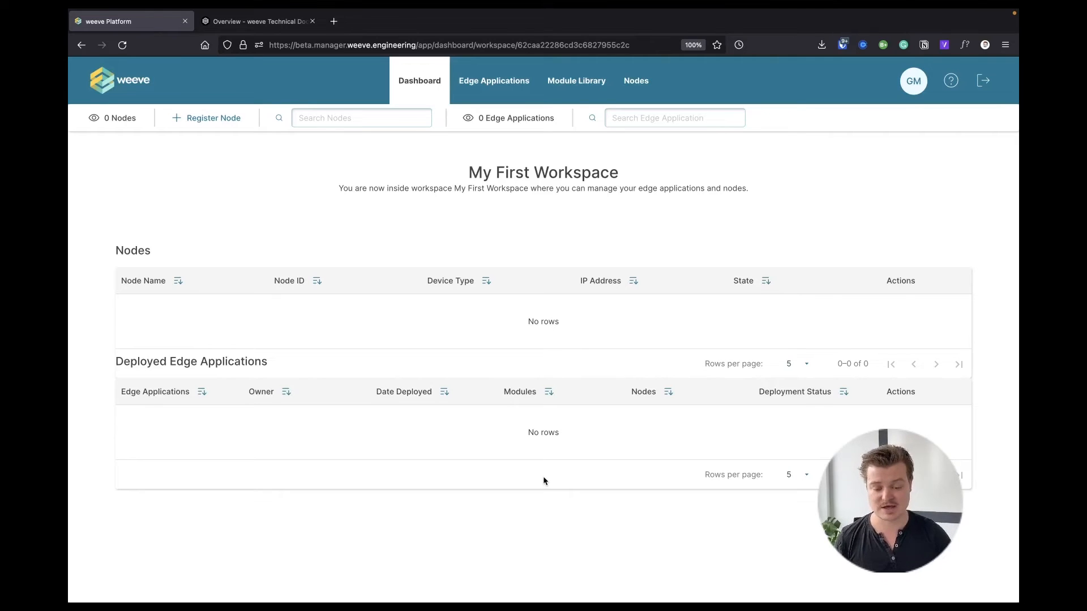
click(507, 85)
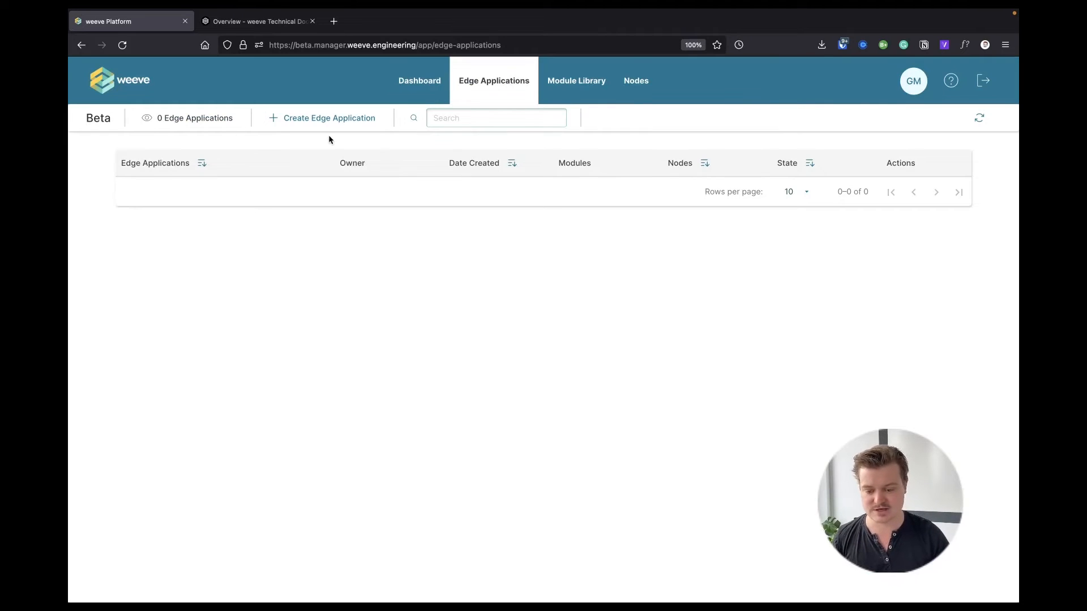
click(320, 118)
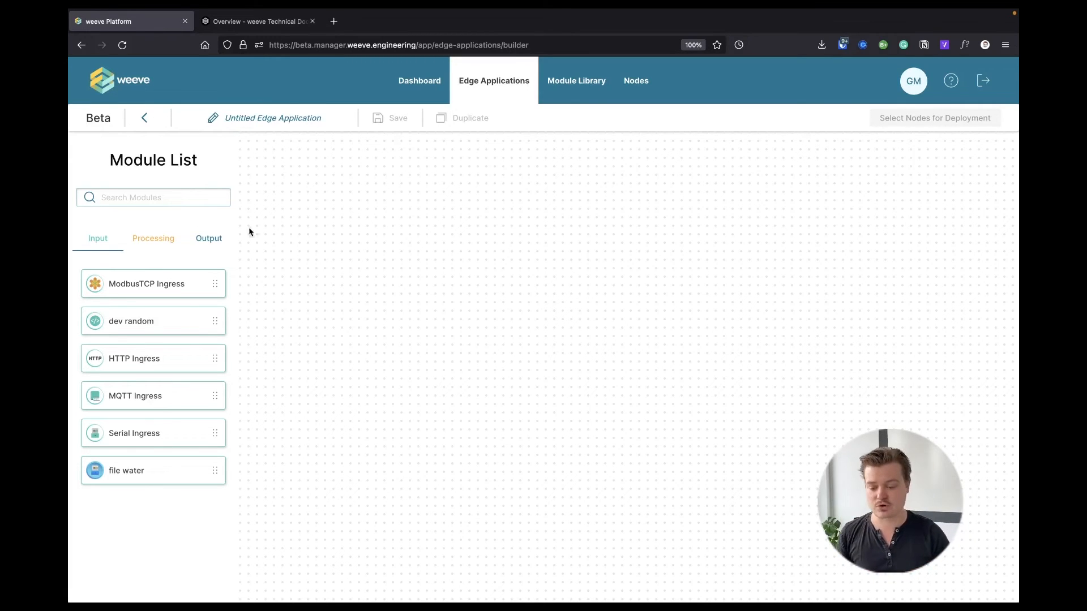
Step: Look through the Processing, Output and Input module lists available in the edge application builder
click(159, 243)
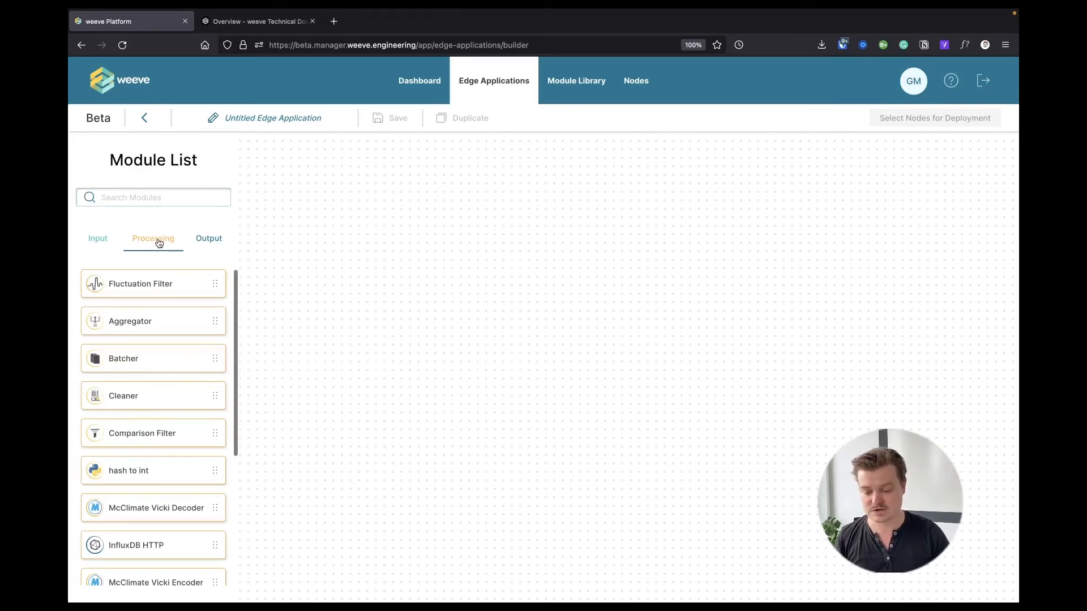
click(199, 240)
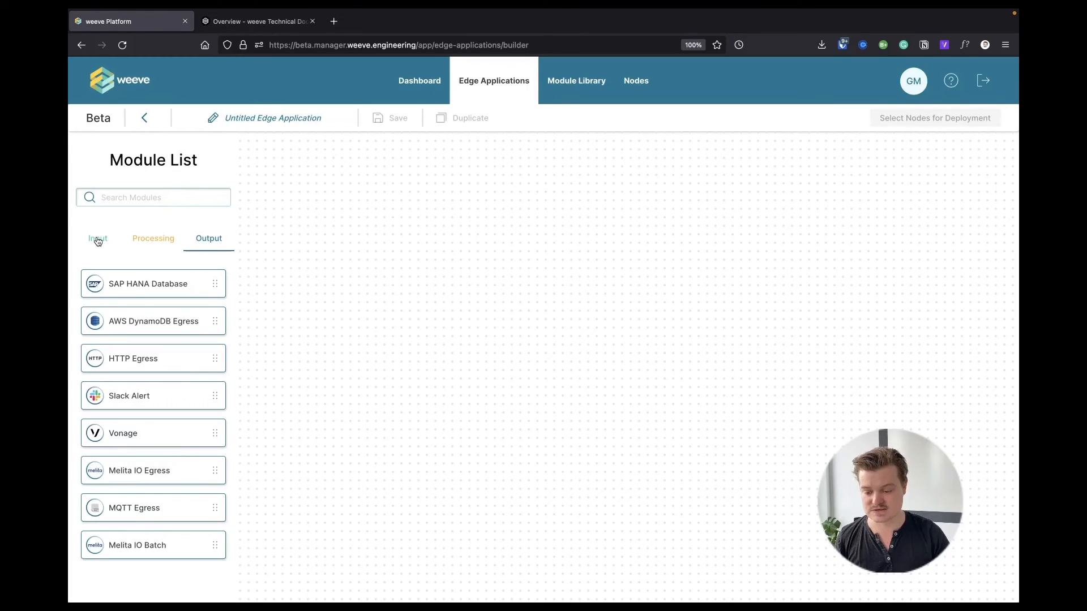
click(98, 241)
click(145, 243)
click(203, 241)
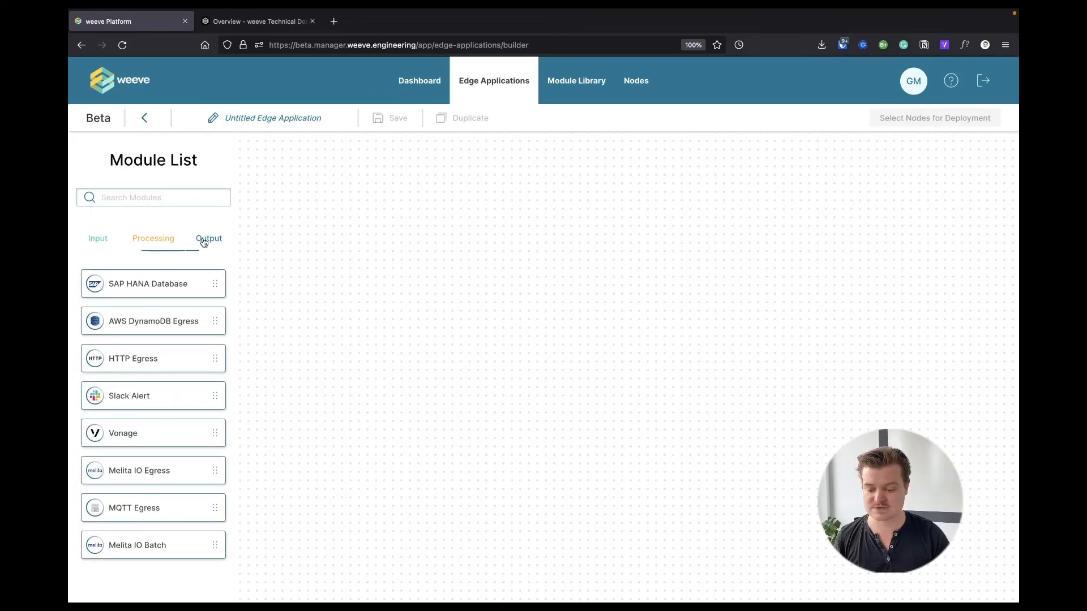
Step: Place the MQTT Ingress input module on the upper part of the builder canvas
click(96, 242)
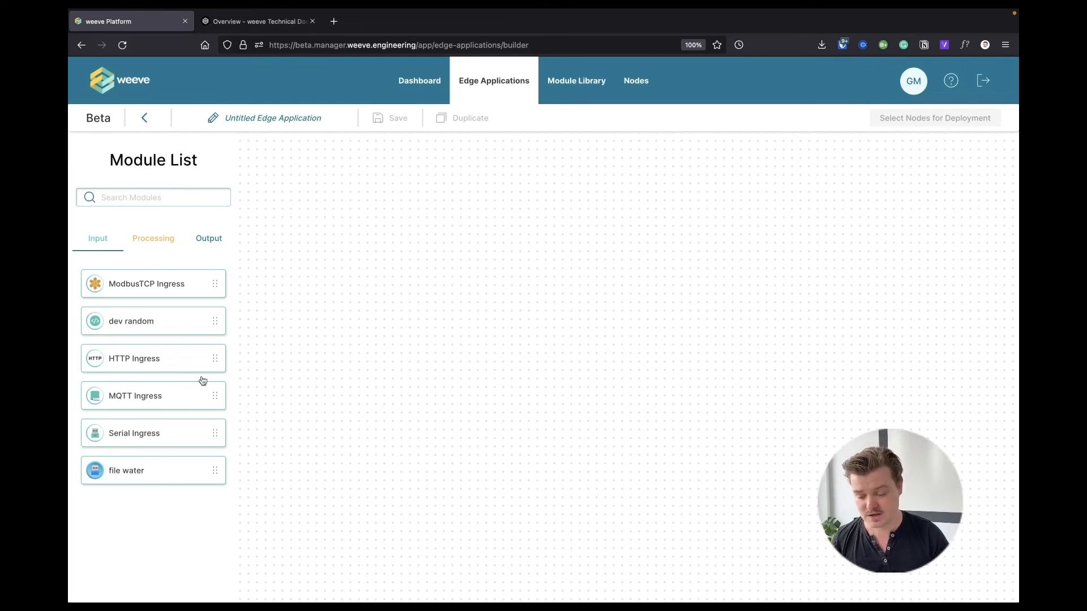
drag(139, 396, 427, 269)
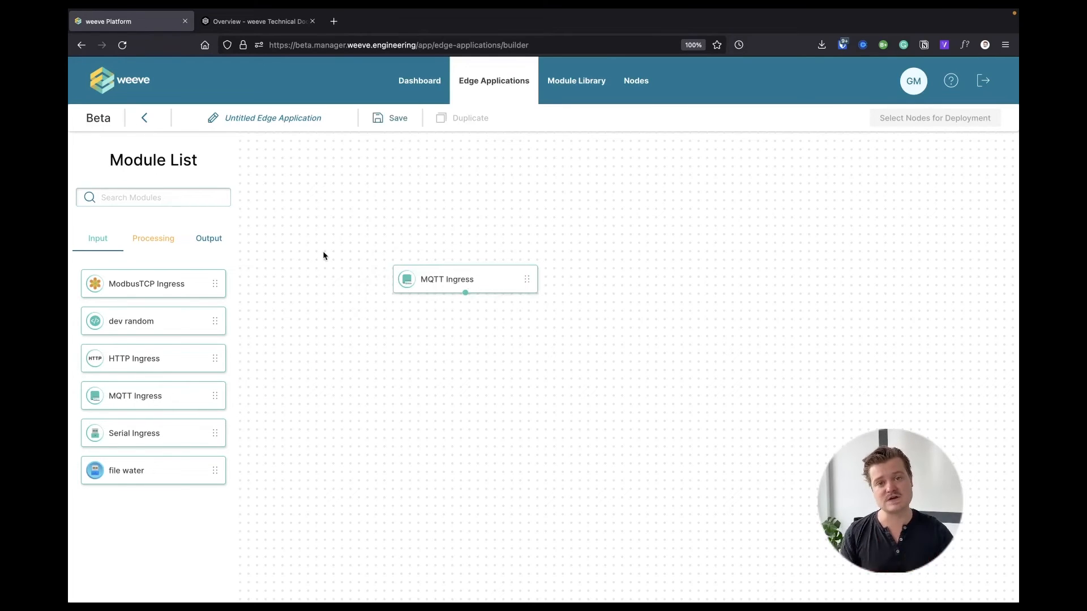
Step: Search the processing modules for "filter" and place a Comparison Filter on the canvas below MQTT Ingress
click(161, 240)
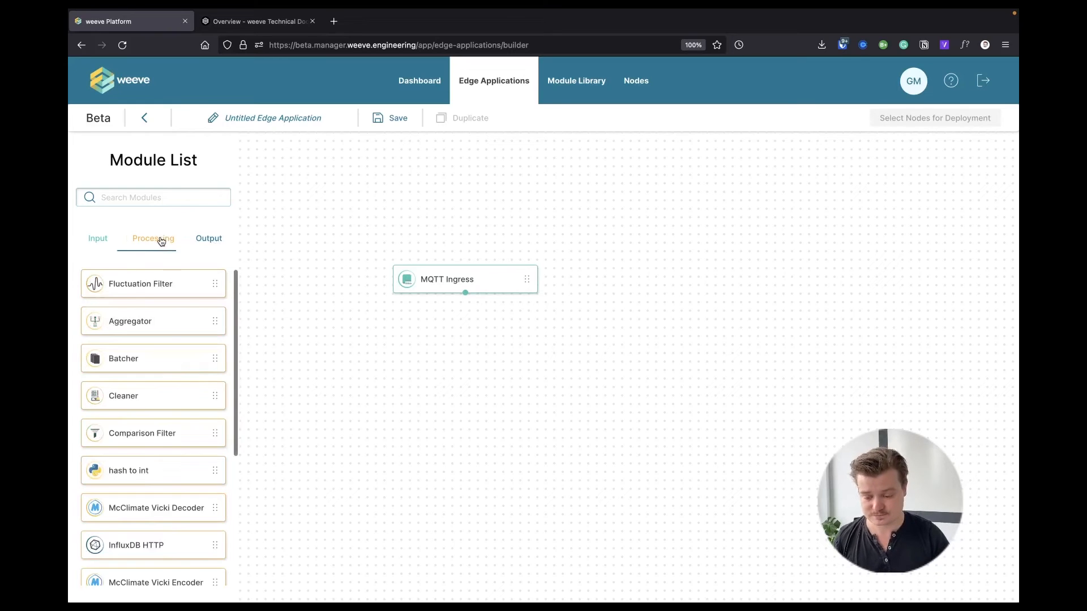
click(153, 194)
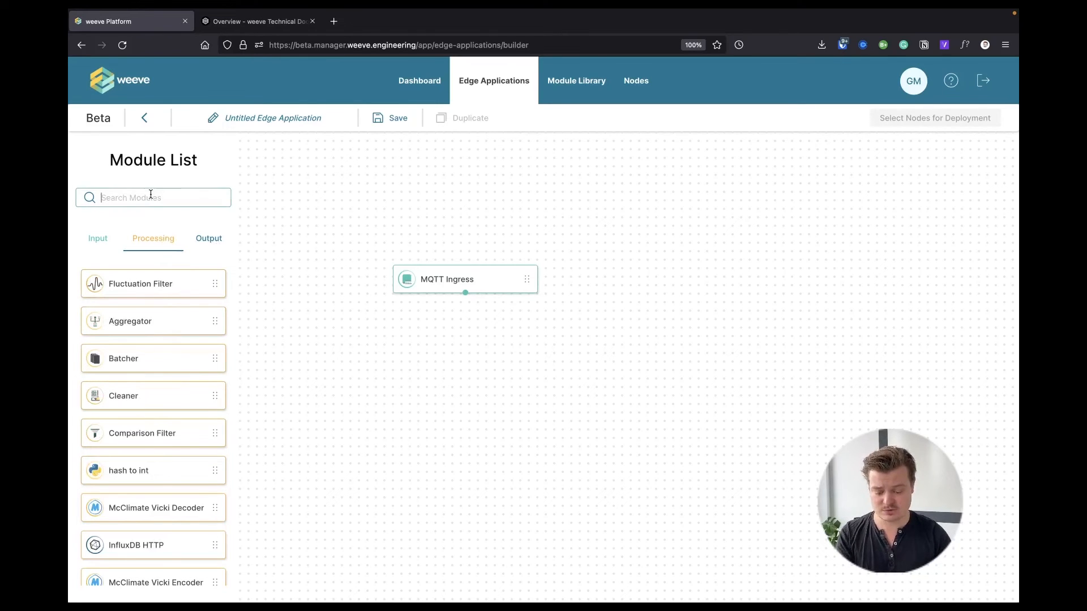
text(filter)
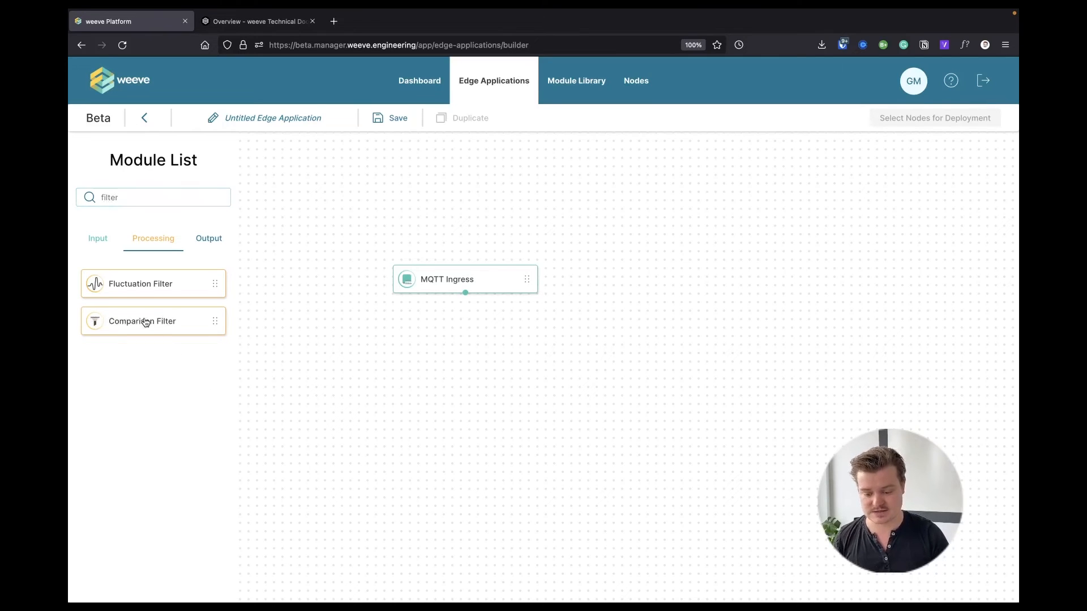
drag(145, 319, 474, 343)
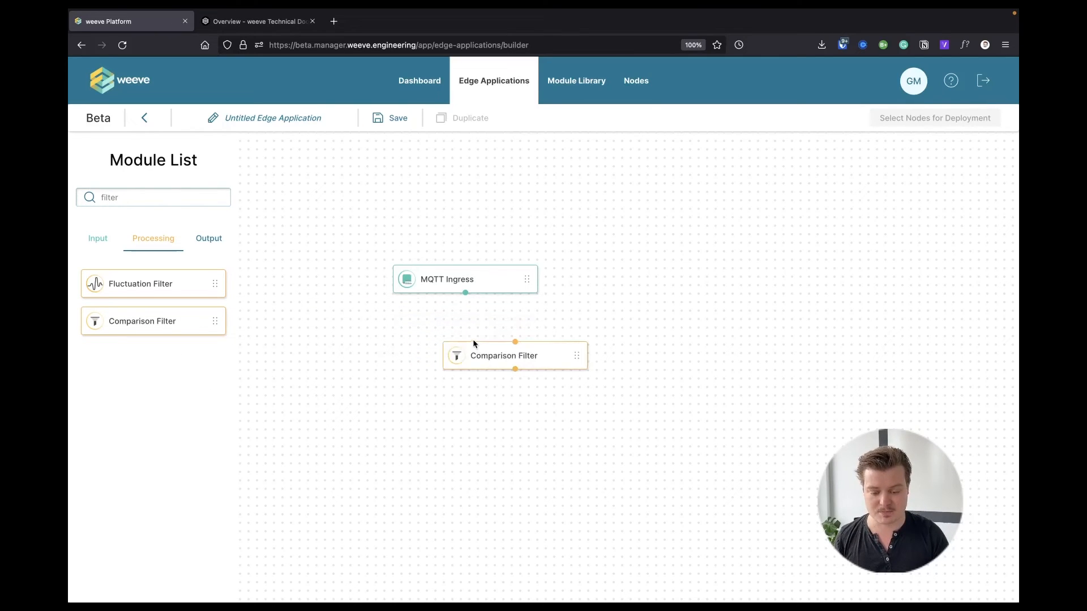
Step: Clear the module search and show the list of output modules
click(203, 195)
key(BackSpace)
key(BackSpace)
key(BackSpace)
key(BackSpace)
key(BackSpace)
key(BackSpace)
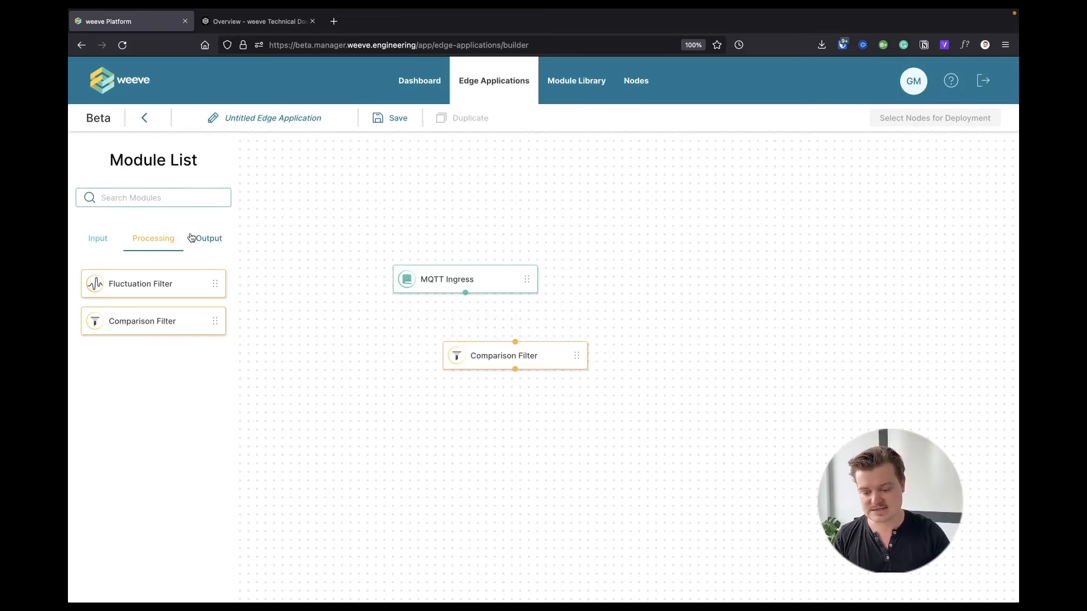
click(214, 242)
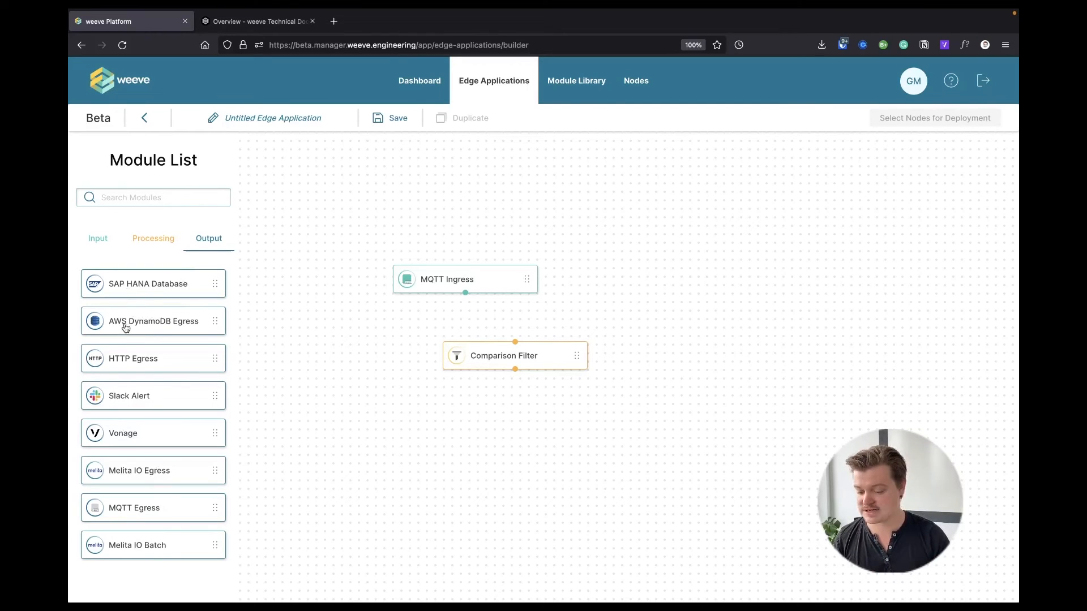
Step: Place an AWS DynamoDB Egress below the Comparison Filter and connect MQTT Ingress through the filter to it
drag(126, 327, 543, 436)
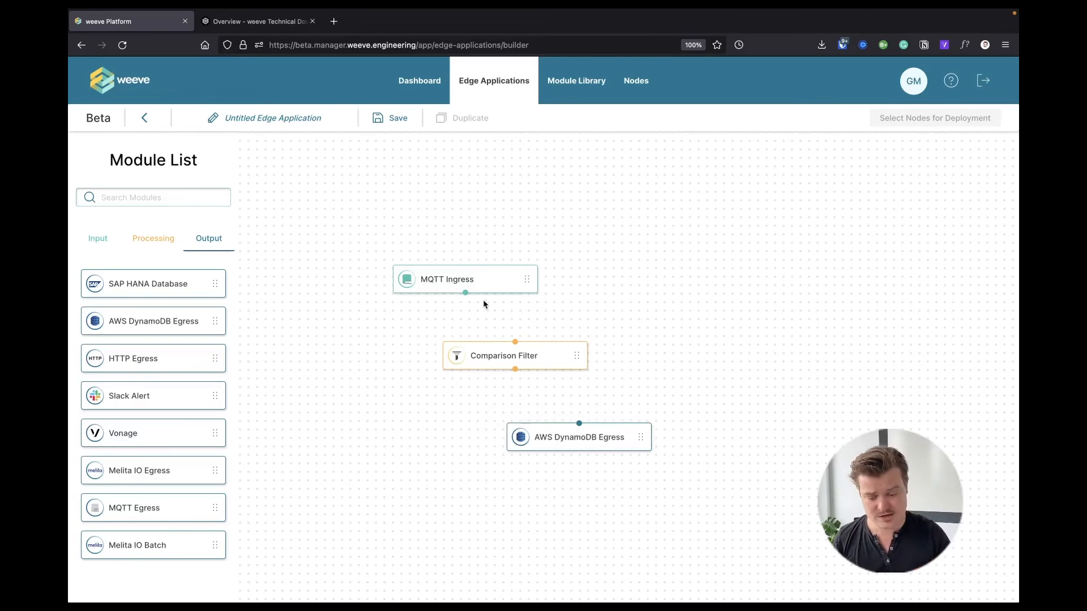
drag(466, 291, 579, 423)
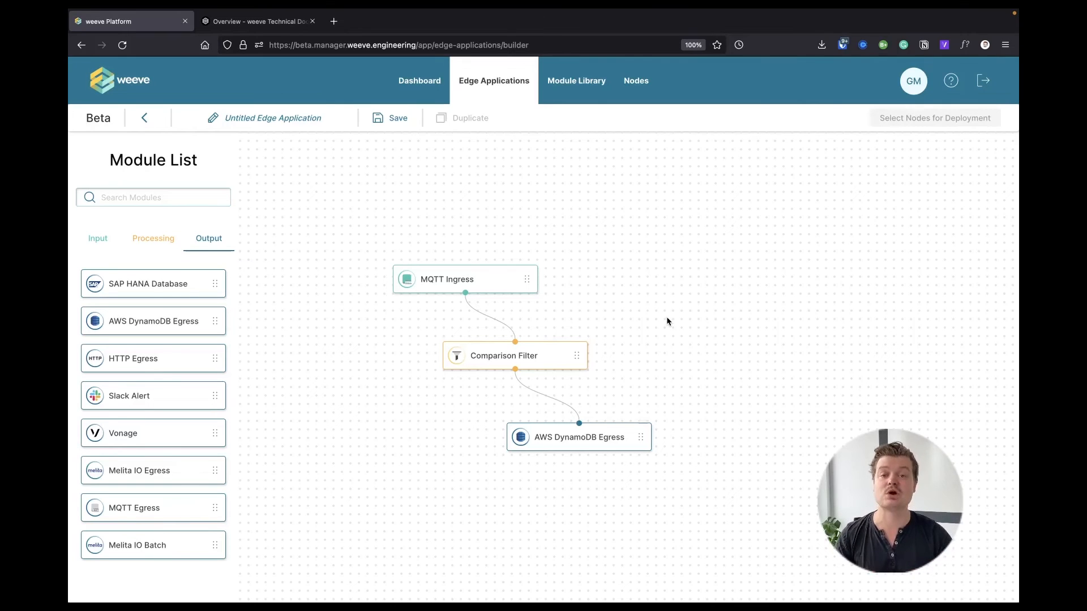
Step: Open the MQTT Ingress module's settings, review its broker, port, protocol and topic fields, and apply them
click(505, 279)
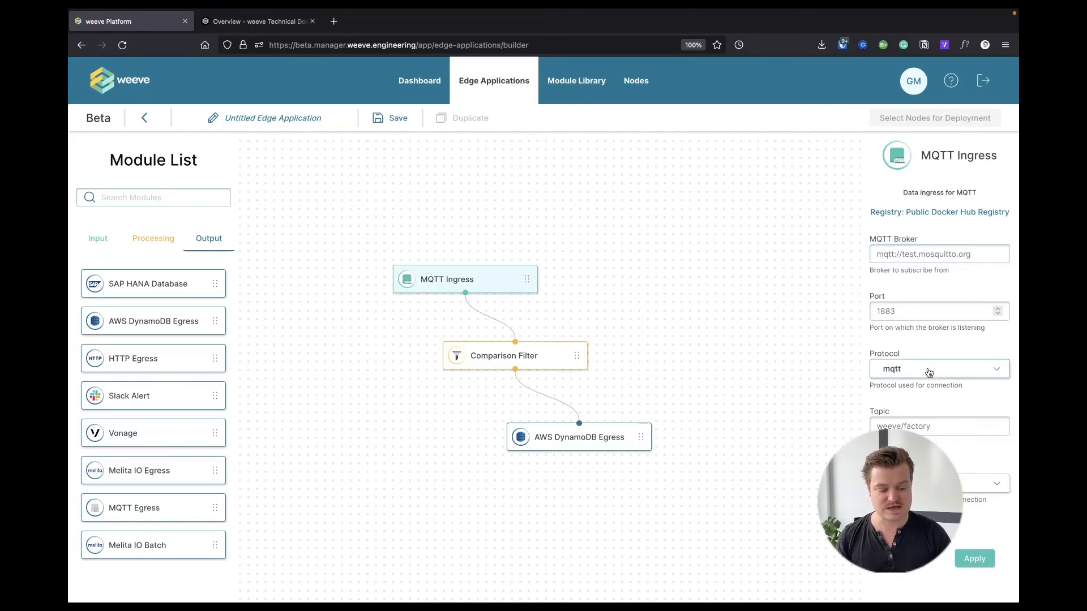
click(974, 558)
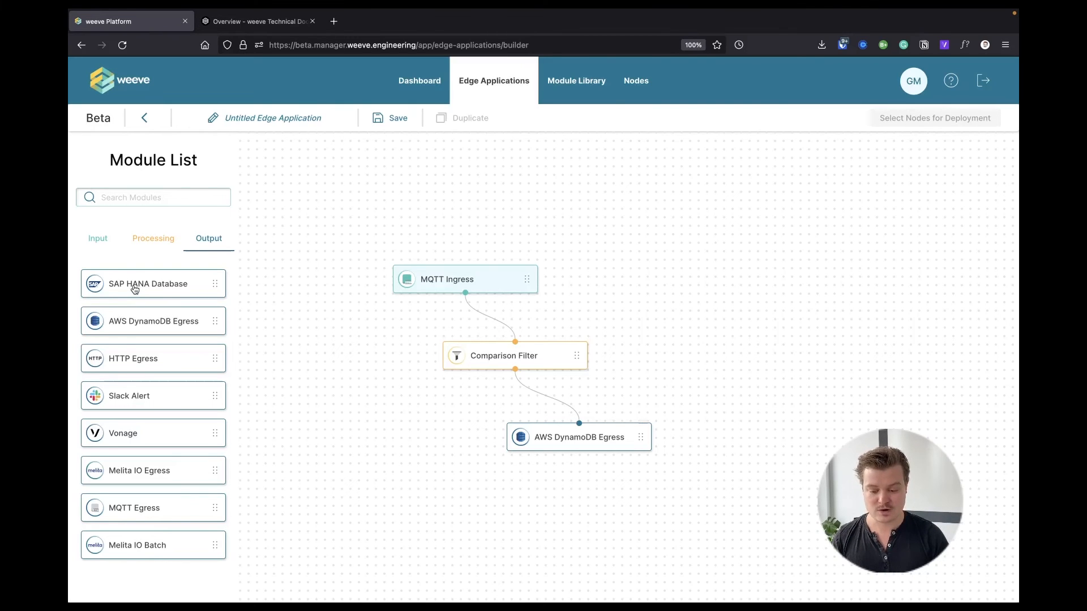
Step: Add a SAP HANA Database output beside AWS DynamoDB Egress and connect the Comparison Filter's output to it
drag(135, 290, 381, 445)
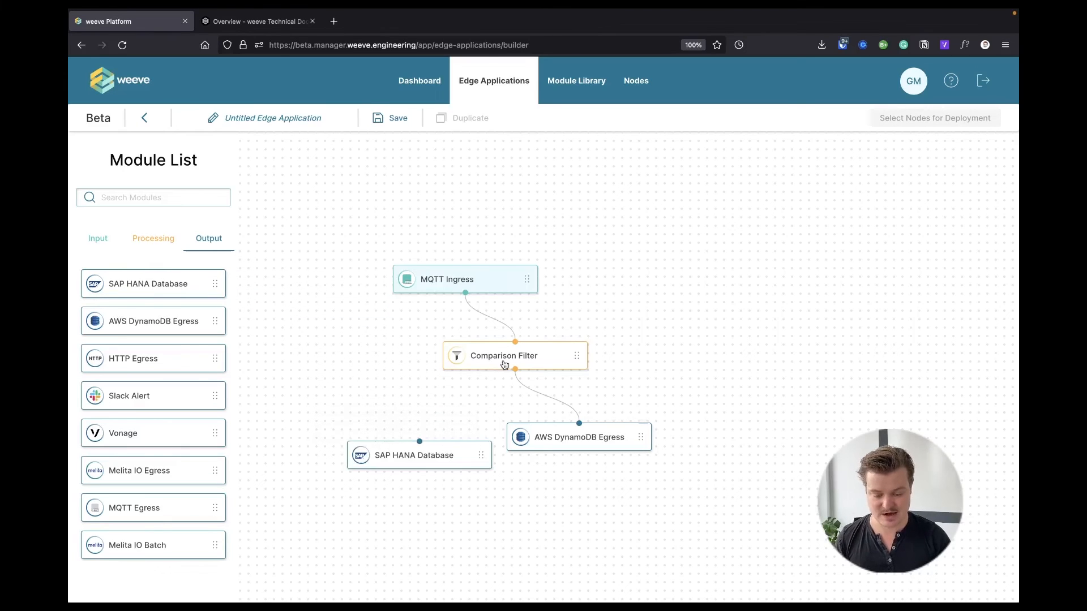
drag(515, 370, 419, 441)
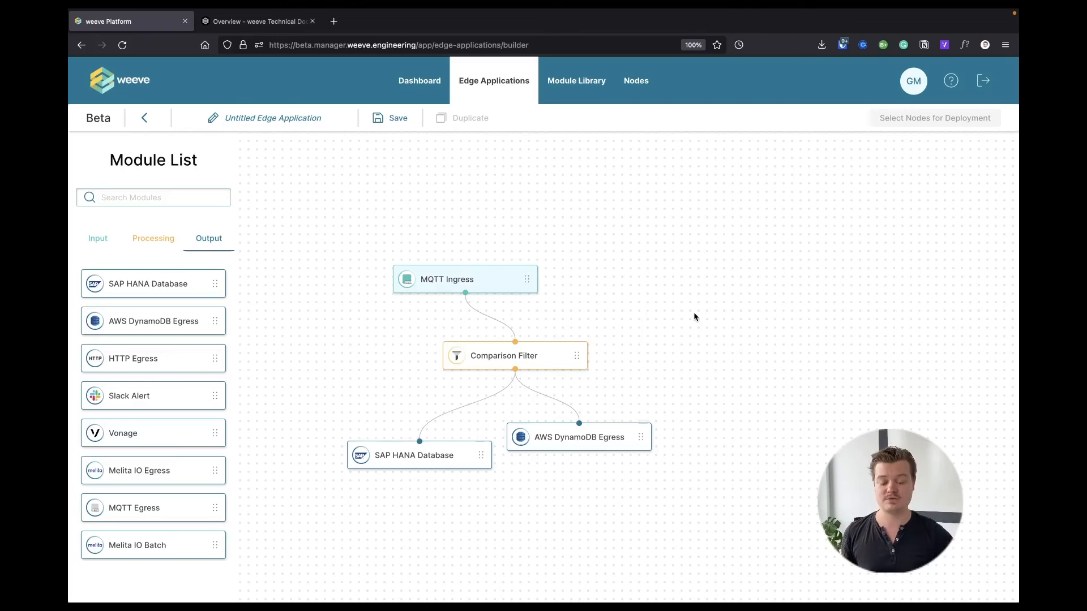
Step: Delete the AWS DynamoDB Egress and SAP HANA Database modules from the canvas
click(575, 437)
key(Delete)
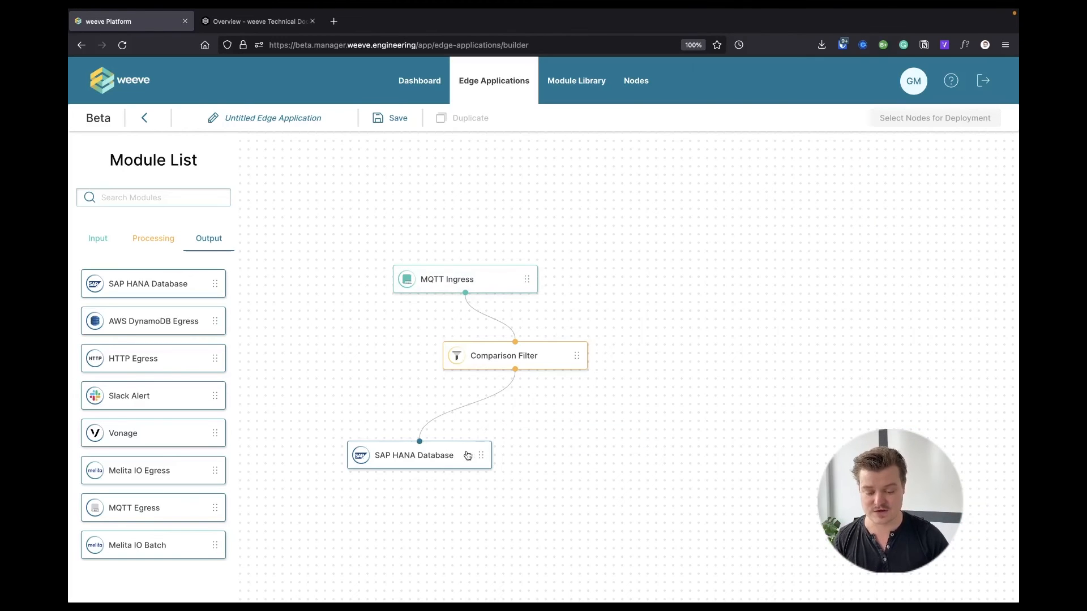
drag(451, 457, 461, 432)
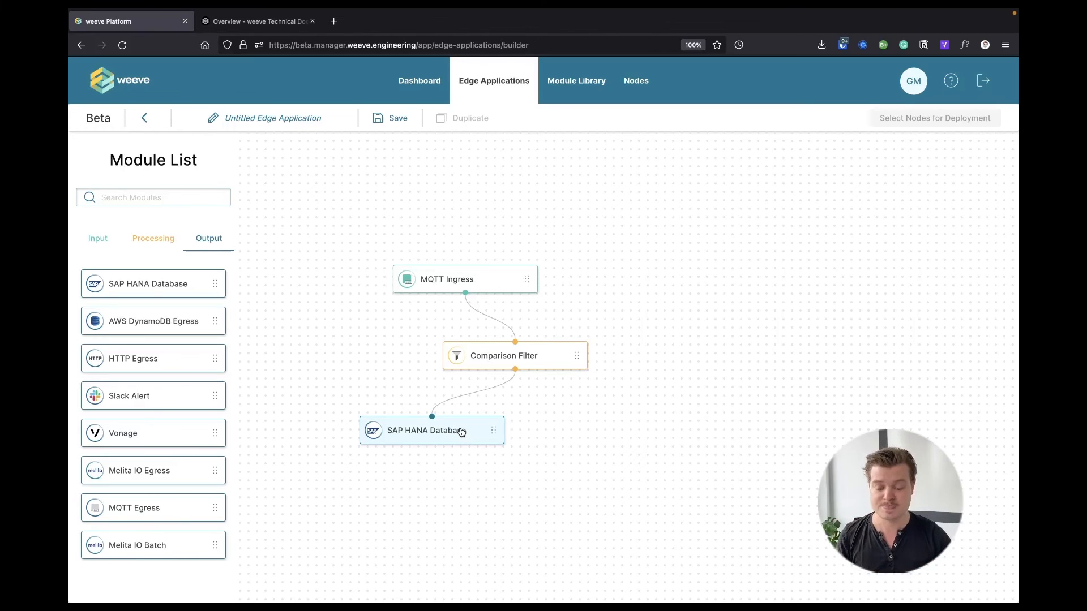
key(BackSpace)
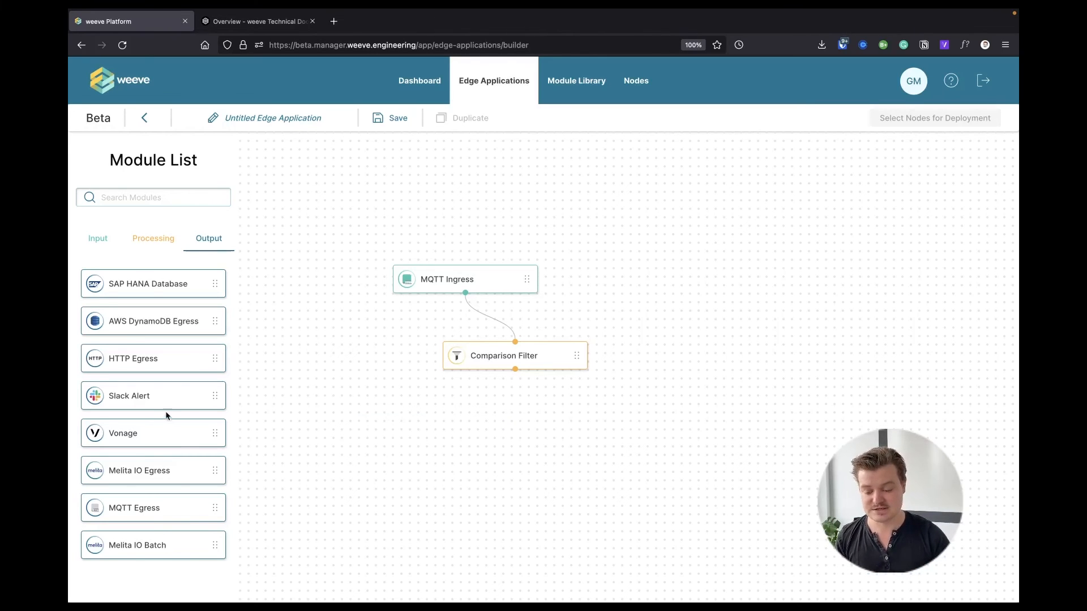
Step: Place a Slack Alert output module below the Comparison Filter and connect the filter's output to it
drag(143, 399, 539, 447)
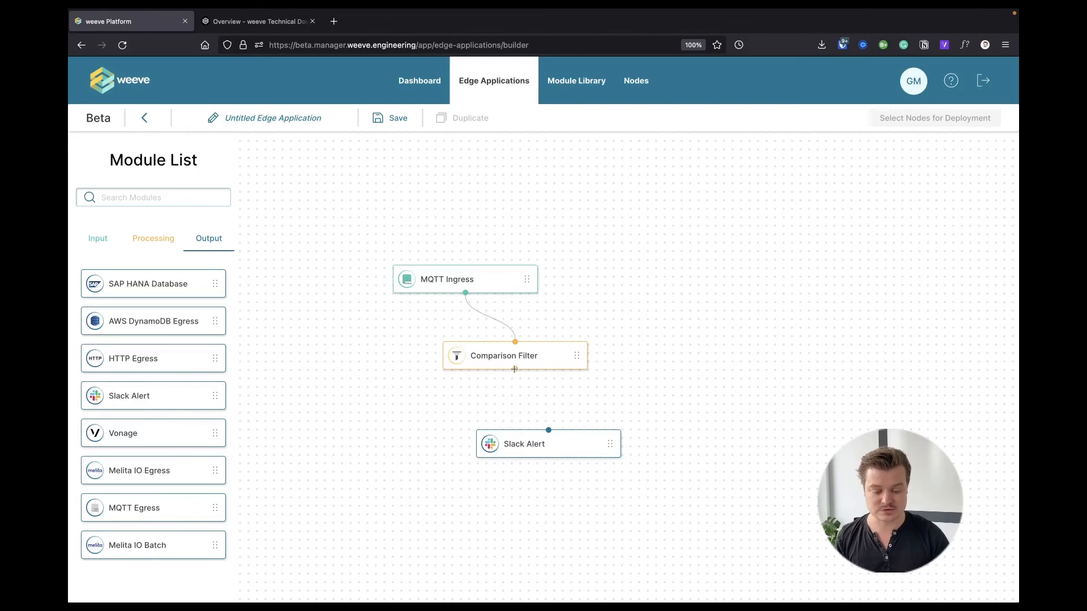
drag(515, 369, 549, 430)
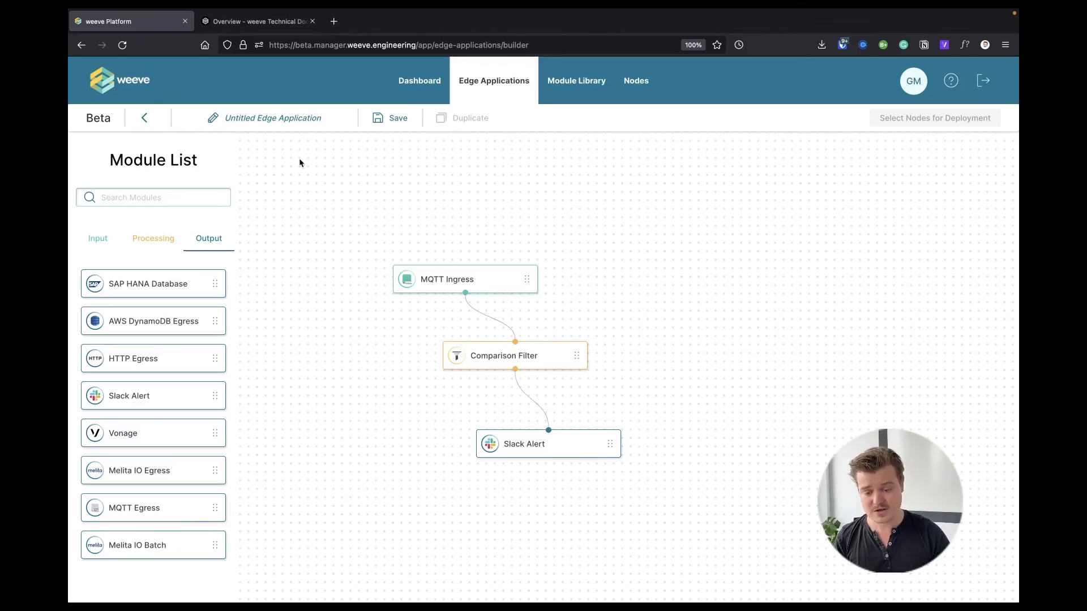
Step: Name the edge application "My First App" with version name 1 and apply the change
click(263, 121)
triple_click(266, 150)
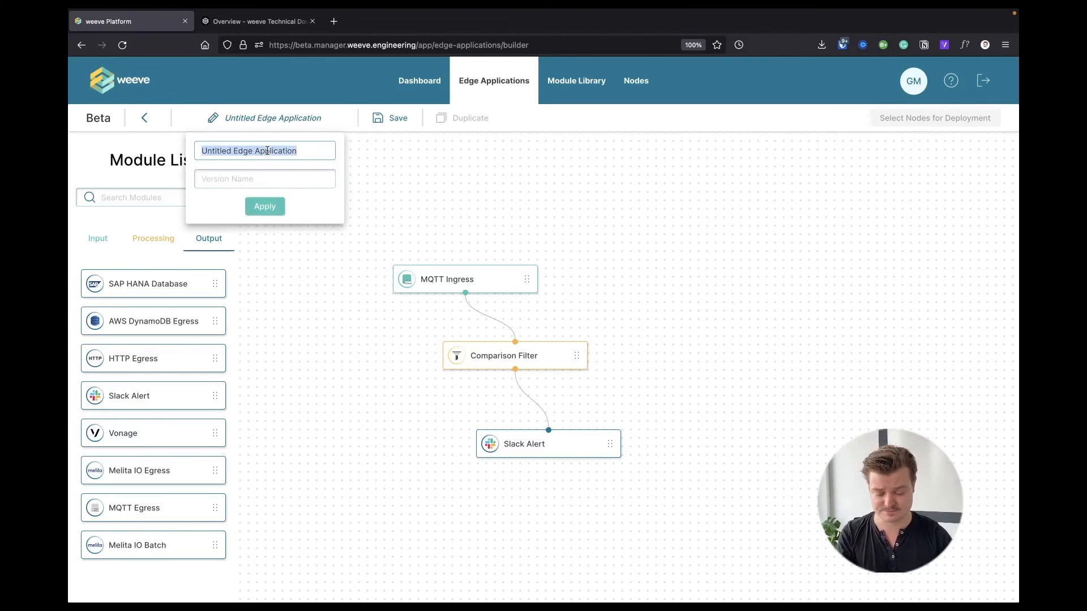
text(My First APP)
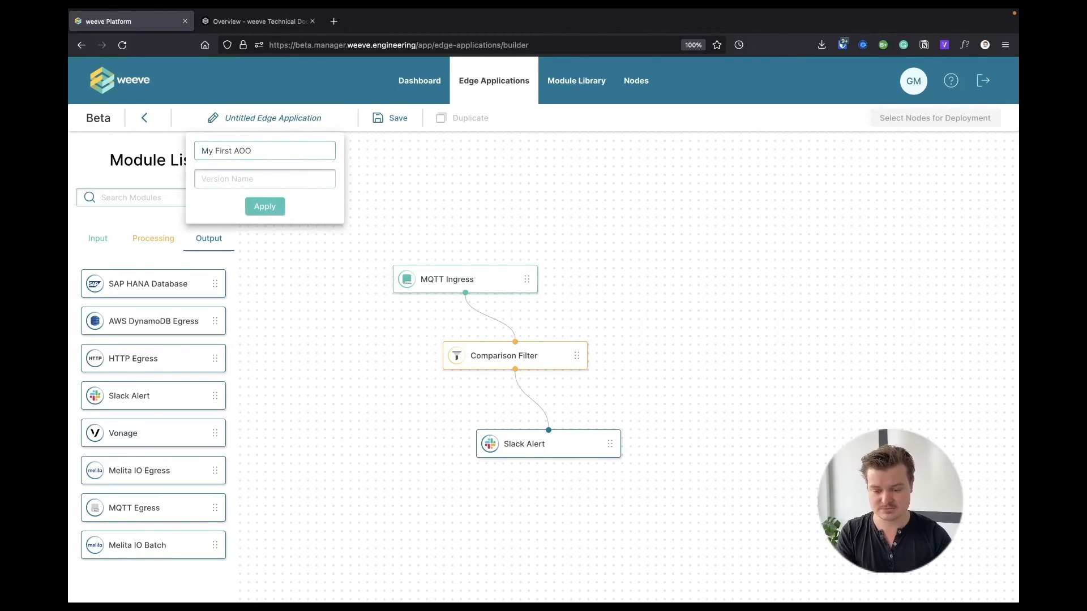
key(BackSpace)
key(BackSpace)
text(pp)
key(Tab)
text(1)
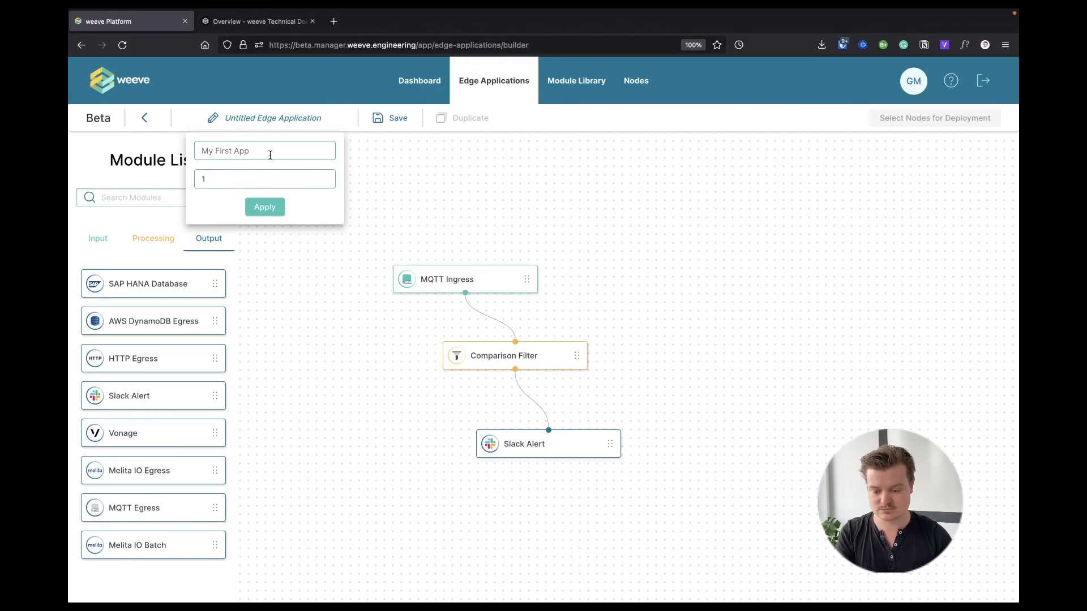
click(256, 207)
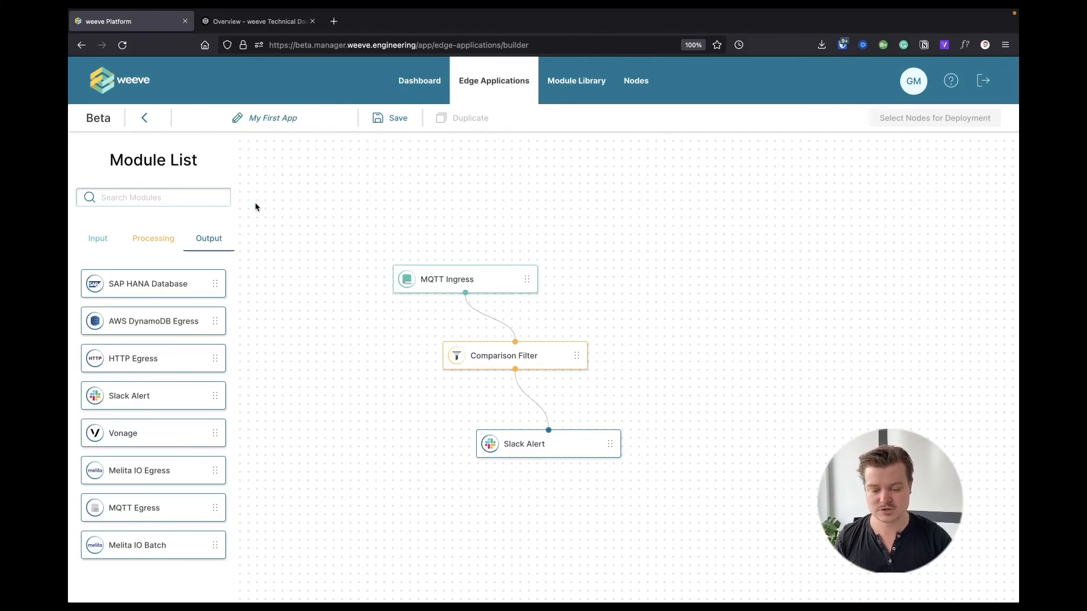
Step: Save the edge application and open the node selection for its deployment
click(394, 117)
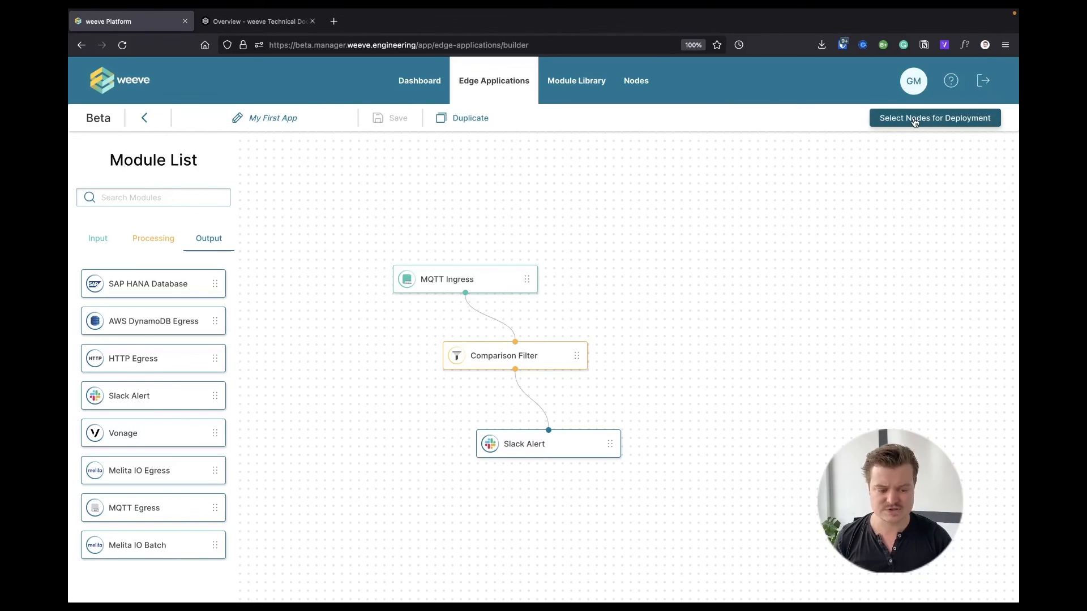
click(916, 121)
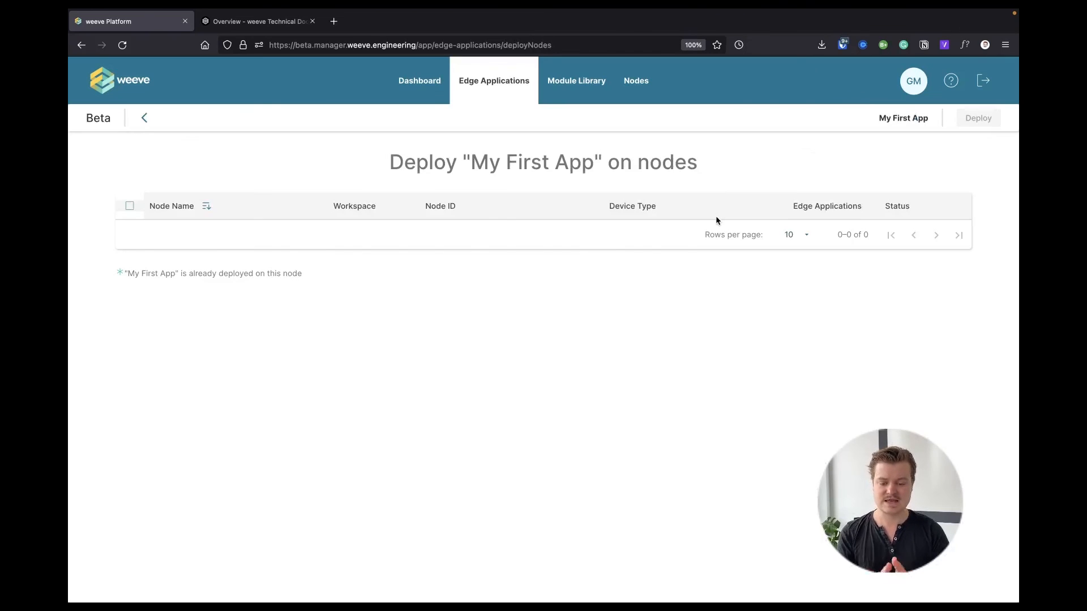